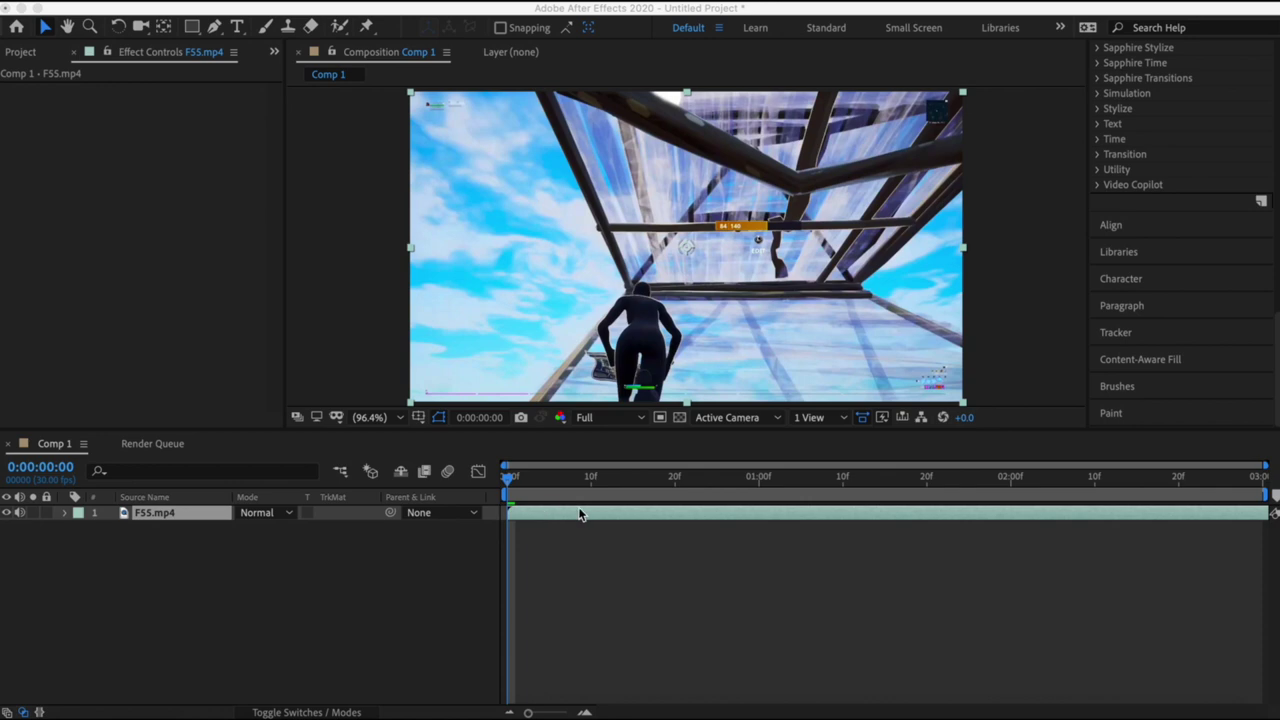
Move the playhead further into the F55.mp4 clip in Comp 1.
{"action": "left_click", "coordinate": [509, 483]}
Split the clip at 0:00:02:07, delete the earlier half, and slide the rest to 0:00:00:00.
{"action": "left_click_drag", "start_coordinate": [508, 483], "coordinate": [934, 517]}
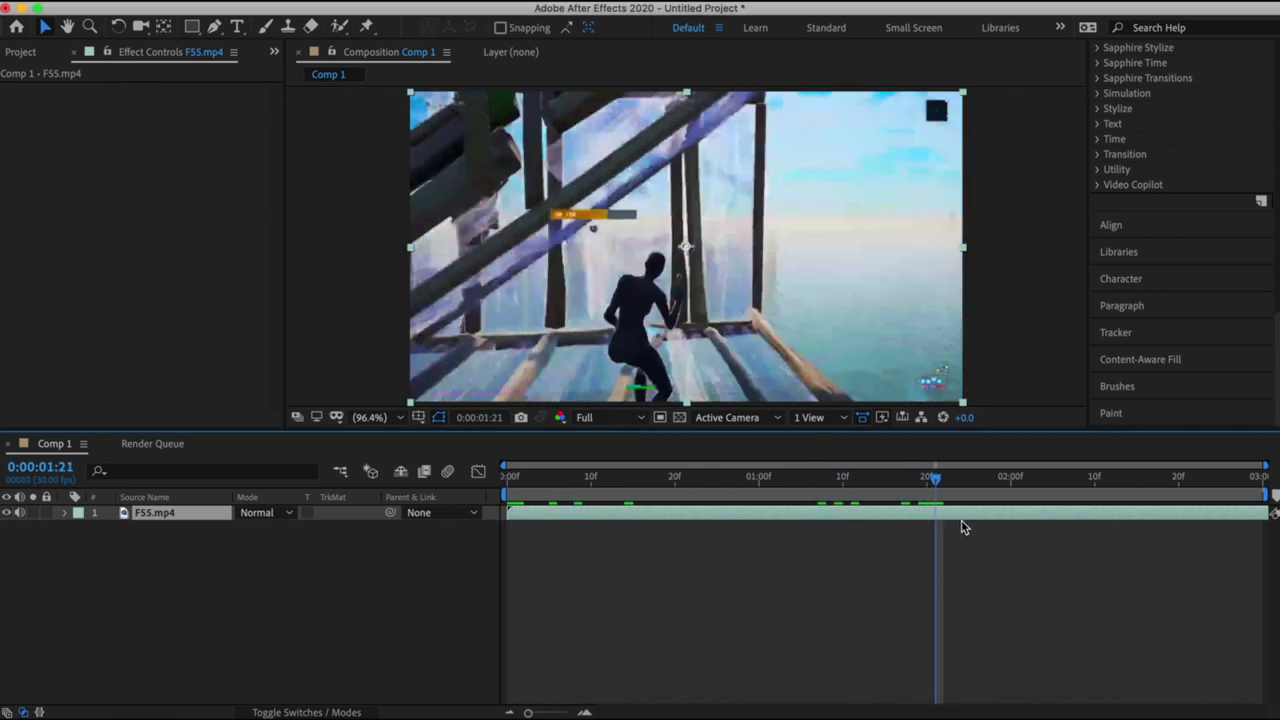
{"action": "key", "text": "space"}
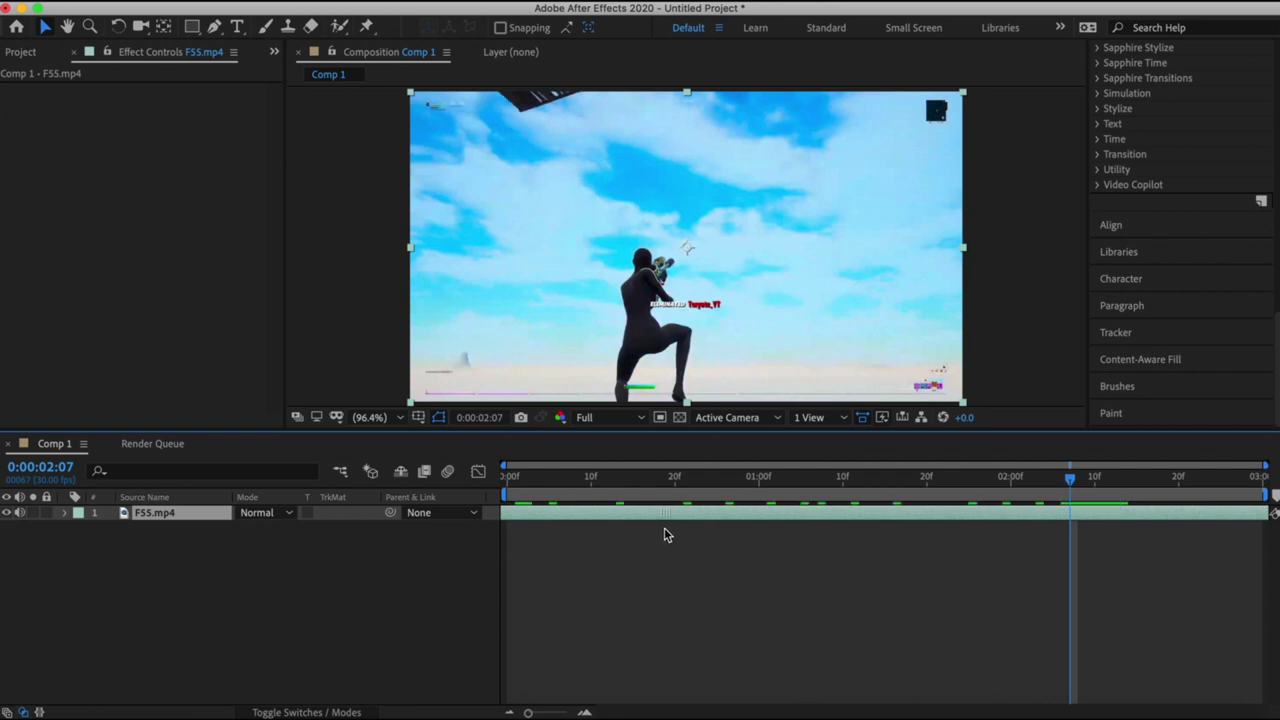
{"action": "key", "text": "super+shift+d"}
{"action": "left_click", "coordinate": [1013, 528]}
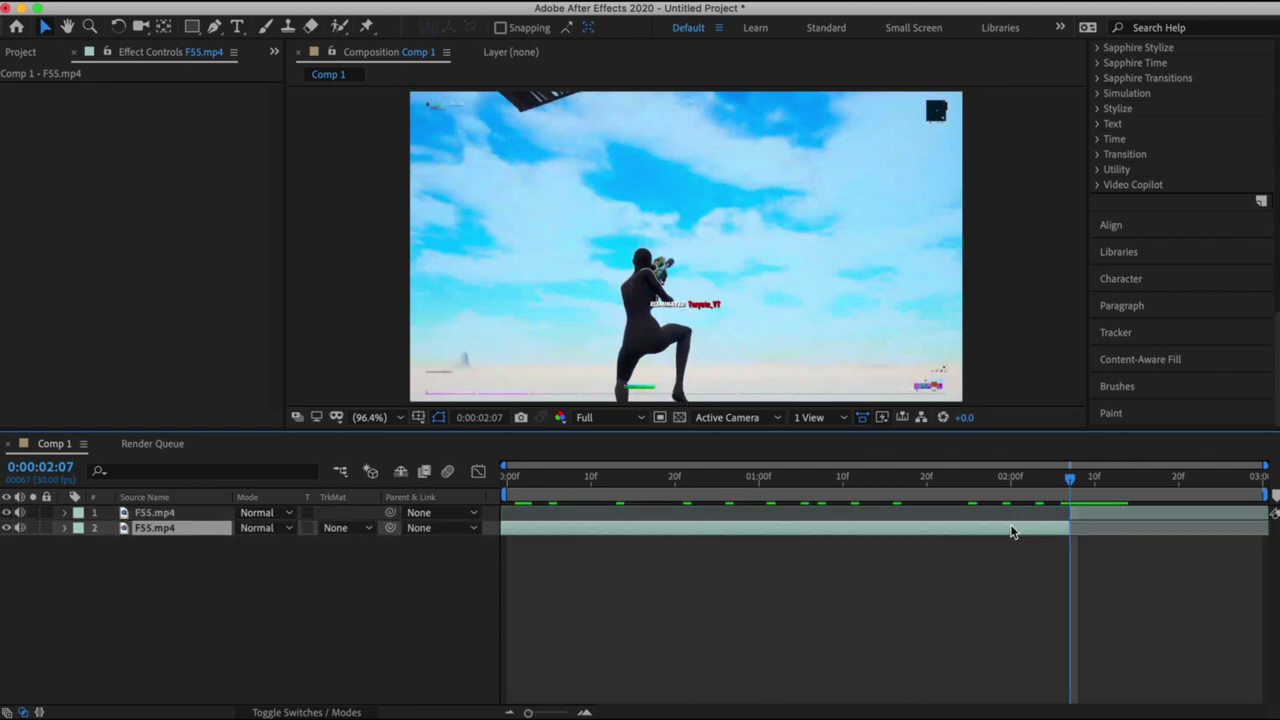
{"action": "key", "text": "Delete"}
{"action": "left_click_drag", "start_coordinate": [1093, 513], "coordinate": [529, 518]}
{"action": "left_click_drag", "start_coordinate": [1070, 494], "coordinate": [490, 518]}
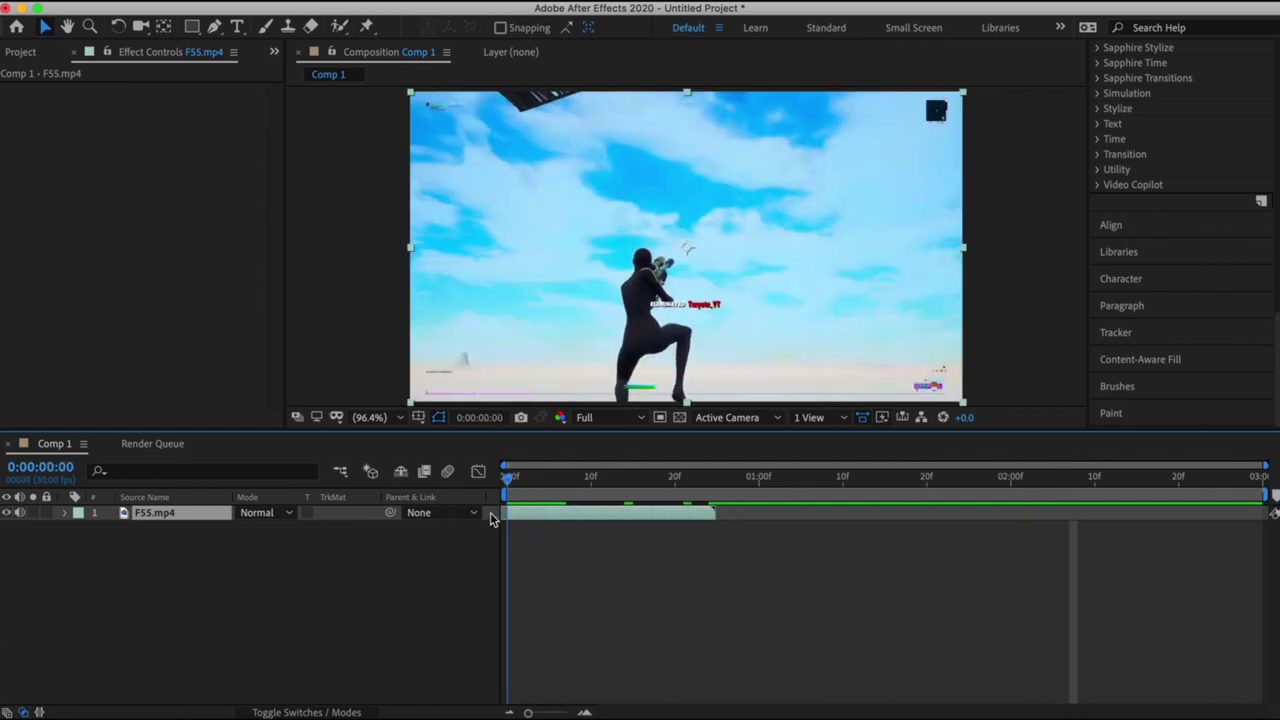
Search the effects for 'sab', select Video Copilot's Saber, and scrub the clip to preview the shot.
{"action": "scroll", "coordinate": [1133, 296], "scroll_direction": "up", "scroll_amount": 10}
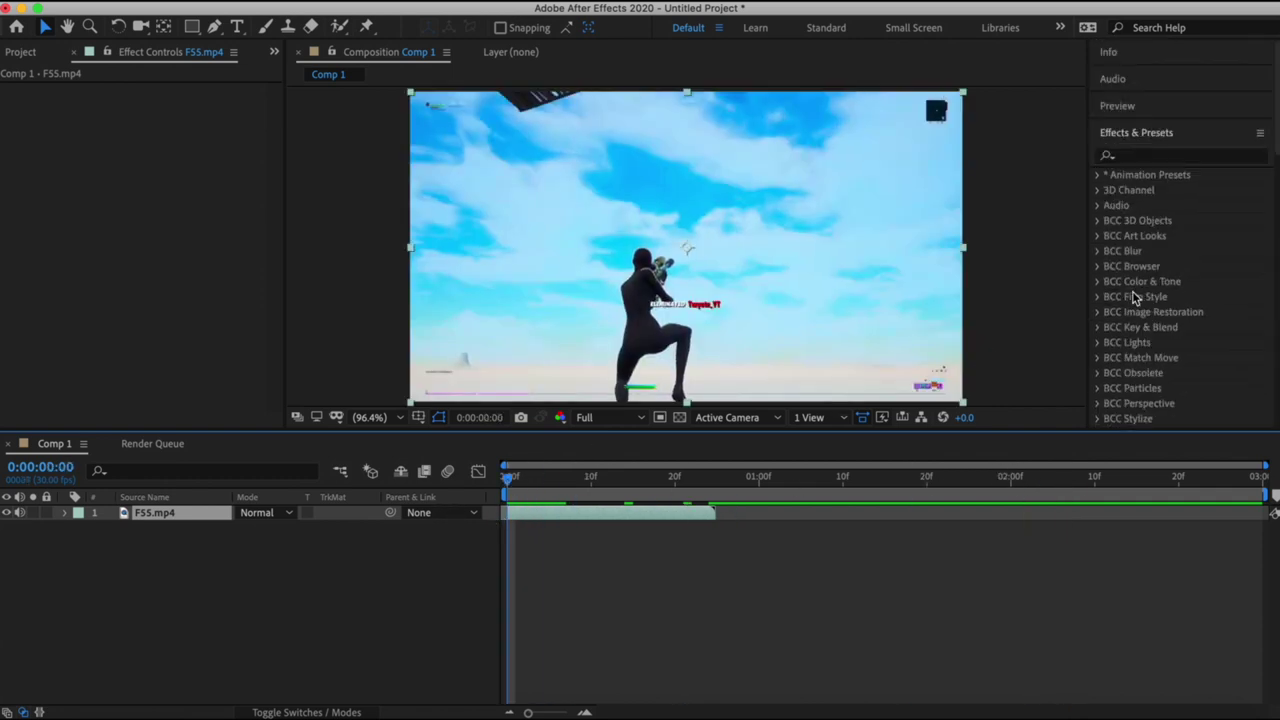
{"action": "left_click", "coordinate": [1155, 158]}
{"action": "type", "text": "sab"}
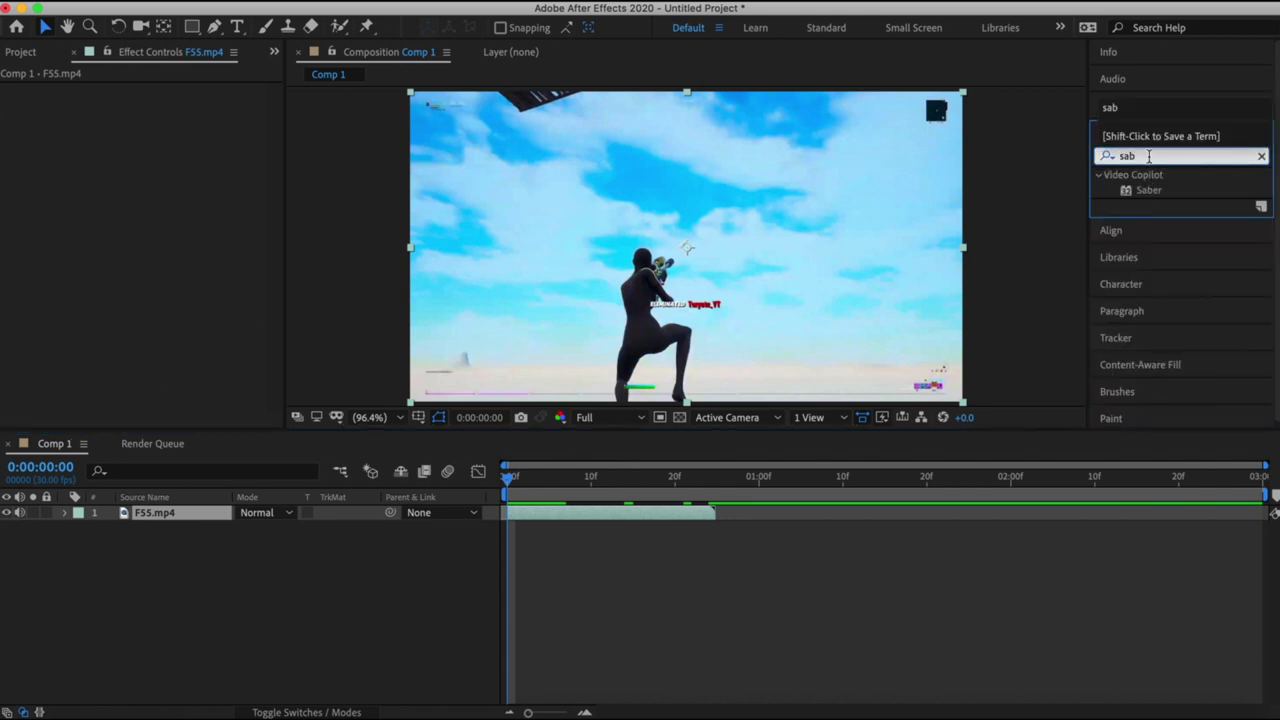
{"action": "left_click", "coordinate": [1148, 190]}
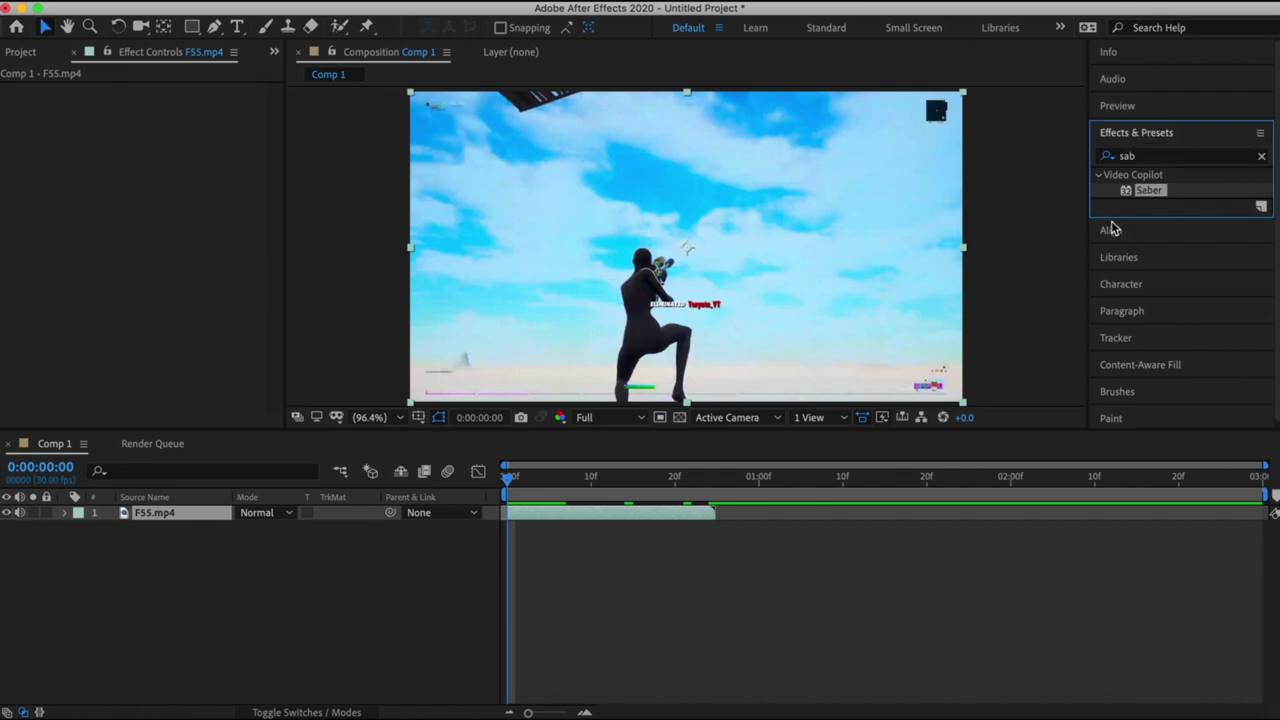
{"action": "left_click", "coordinate": [567, 510]}
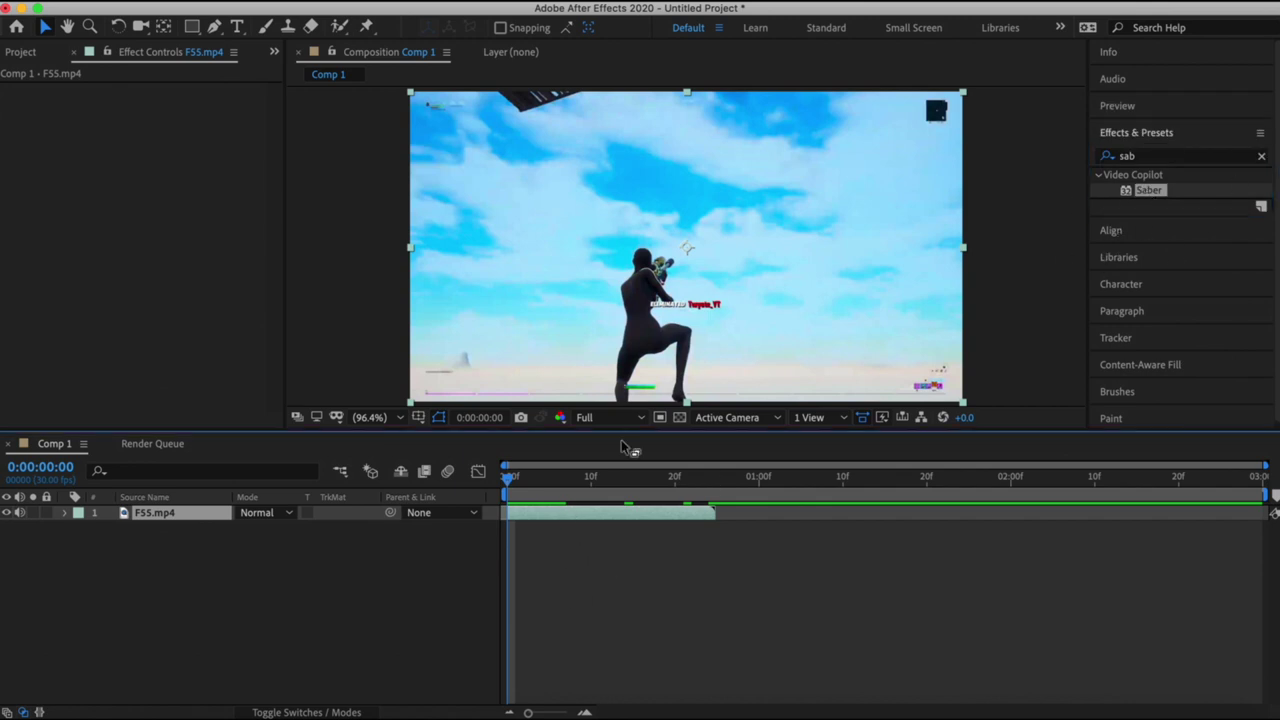
{"action": "mouse_move", "coordinate": [512, 479]}
{"action": "left_mouse_down"}
{"action": "mouse_move", "coordinate": [651, 479]}
{"action": "mouse_move", "coordinate": [495, 481]}
{"action": "left_mouse_up"}
{"action": "left_click", "coordinate": [216, 27]}
Start the Pen mask along the player's left leg and up the back.
{"action": "scroll", "coordinate": [653, 322], "scroll_direction": "up", "scroll_amount": 5}
{"action": "scroll", "coordinate": [653, 322], "scroll_direction": "down", "scroll_amount": 3}
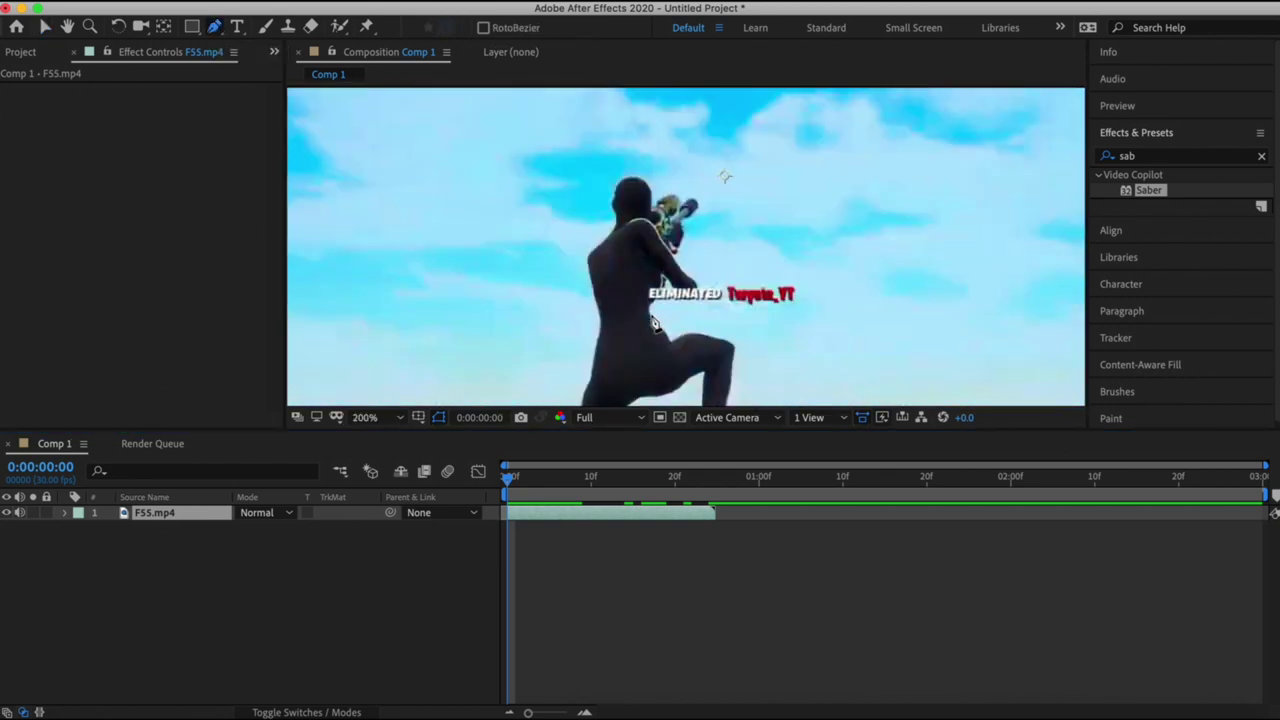
{"action": "scroll", "coordinate": [653, 322], "scroll_direction": "down", "scroll_amount": 2}
{"action": "scroll", "coordinate": [639, 349], "scroll_direction": "down", "scroll_amount": 2}
{"action": "scroll", "coordinate": [634, 347], "scroll_direction": "up", "scroll_amount": 2}
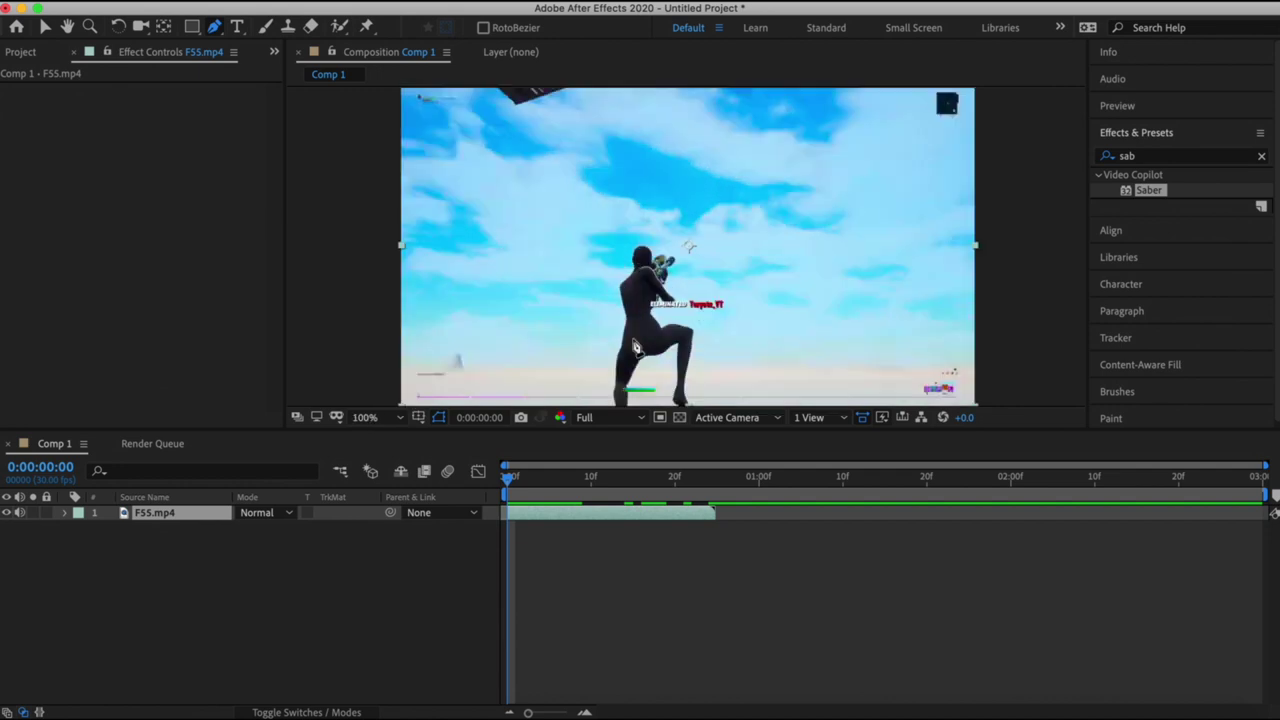
{"action": "left_click_drag", "start_coordinate": [635, 347], "coordinate": [635, 273]}
{"action": "left_click", "coordinate": [616, 332]}
{"action": "left_click", "coordinate": [615, 306]}
{"action": "left_click", "coordinate": [620, 285]}
{"action": "left_click", "coordinate": [622, 270]}
{"action": "left_click", "coordinate": [624, 255]}
{"action": "left_click", "coordinate": [625, 240]}
{"action": "left_click", "coordinate": [620, 215]}
Trace the mask over the player's head and around its right side.
{"action": "scroll", "coordinate": [633, 203], "scroll_direction": "up", "scroll_amount": 5}
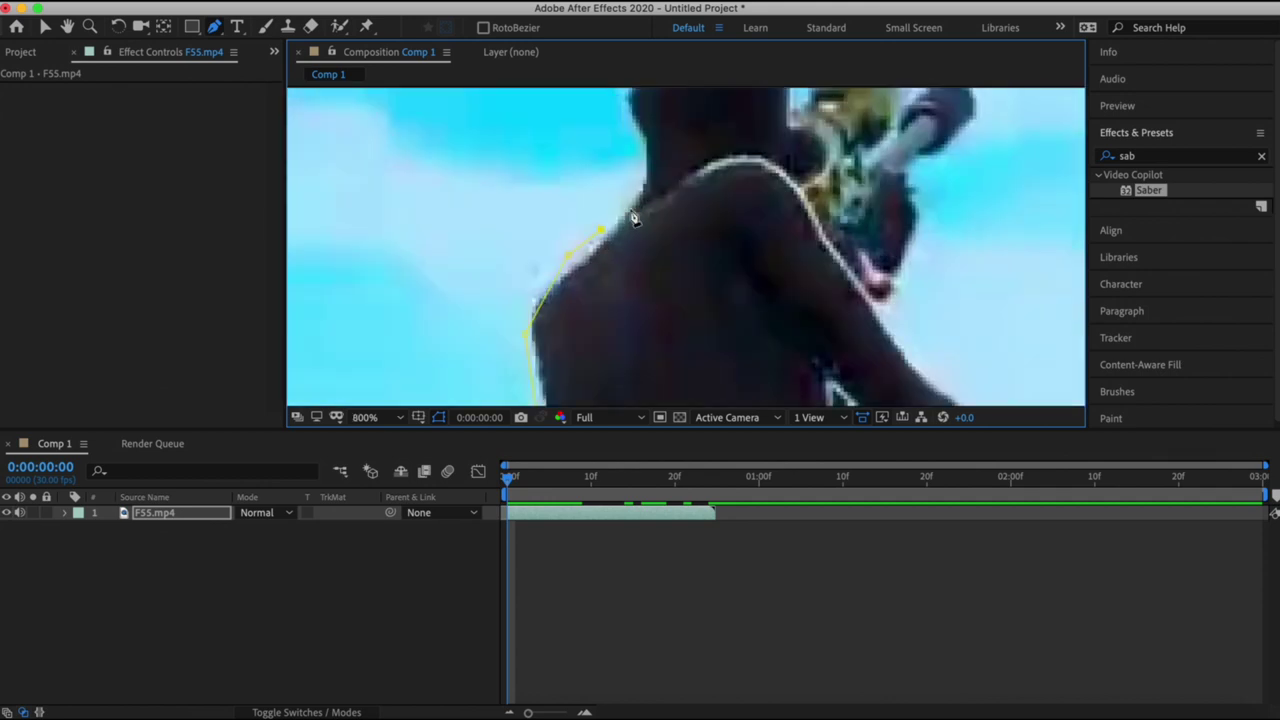
{"action": "left_click_drag", "start_coordinate": [638, 130], "coordinate": [630, 230]}
{"action": "left_click", "coordinate": [556, 250]}
{"action": "left_click", "coordinate": [584, 158]}
{"action": "left_click", "coordinate": [605, 136]}
{"action": "left_click", "coordinate": [637, 131]}
{"action": "left_click", "coordinate": [671, 139]}
{"action": "left_click", "coordinate": [694, 157]}
{"action": "left_click", "coordinate": [708, 190]}
Trace the mask out along the weapon to its tip and back down the arm.
{"action": "left_click", "coordinate": [712, 232]}
{"action": "left_click", "coordinate": [740, 230]}
{"action": "left_click", "coordinate": [780, 207]}
{"action": "left_click", "coordinate": [859, 222]}
{"action": "left_click", "coordinate": [897, 244]}
{"action": "left_click", "coordinate": [852, 305]}
{"action": "left_click", "coordinate": [836, 345]}
{"action": "scroll", "coordinate": [836, 350], "scroll_direction": "down", "scroll_amount": 4}
{"action": "left_click", "coordinate": [808, 192]}
{"action": "left_click", "coordinate": [775, 234]}
{"action": "left_click", "coordinate": [868, 350]}
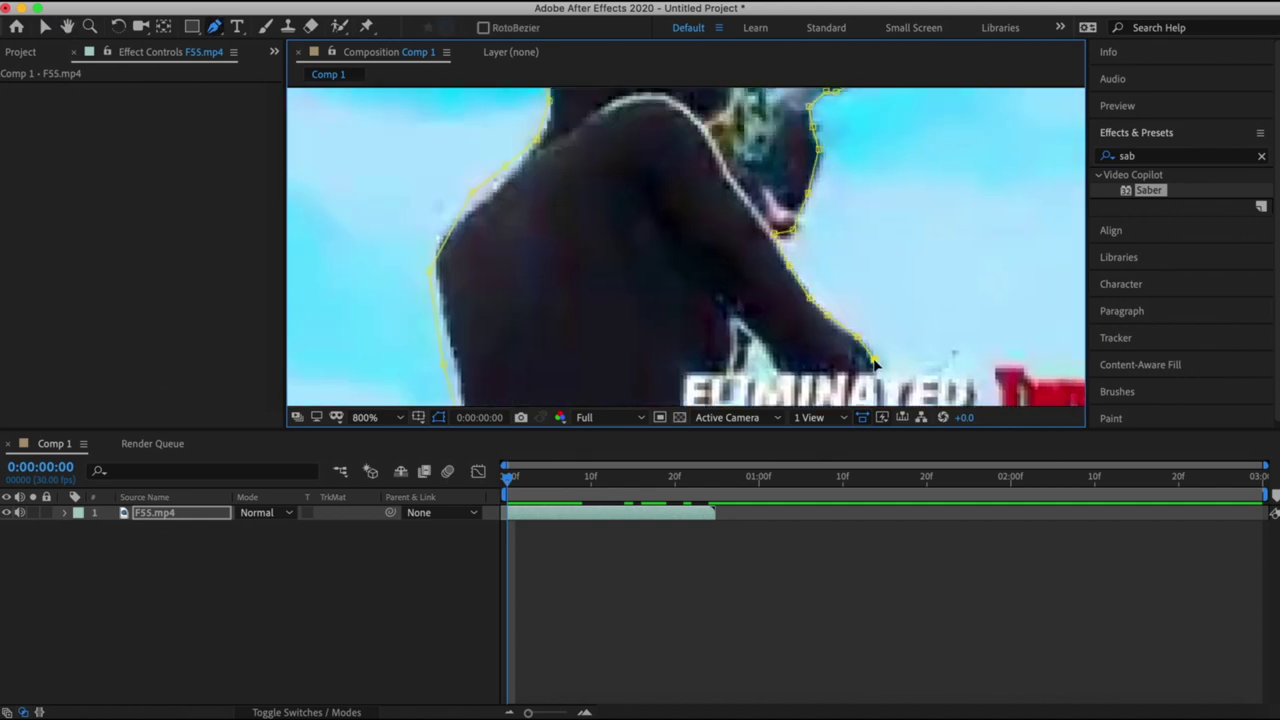
Add the last points beside the right leg, close the mask path, and fit the frame.
{"action": "scroll", "coordinate": [790, 300], "scroll_direction": "down", "scroll_amount": 5}
{"action": "scroll", "coordinate": [720, 250], "scroll_direction": "up", "scroll_amount": 1}
{"action": "left_click", "coordinate": [697, 238]}
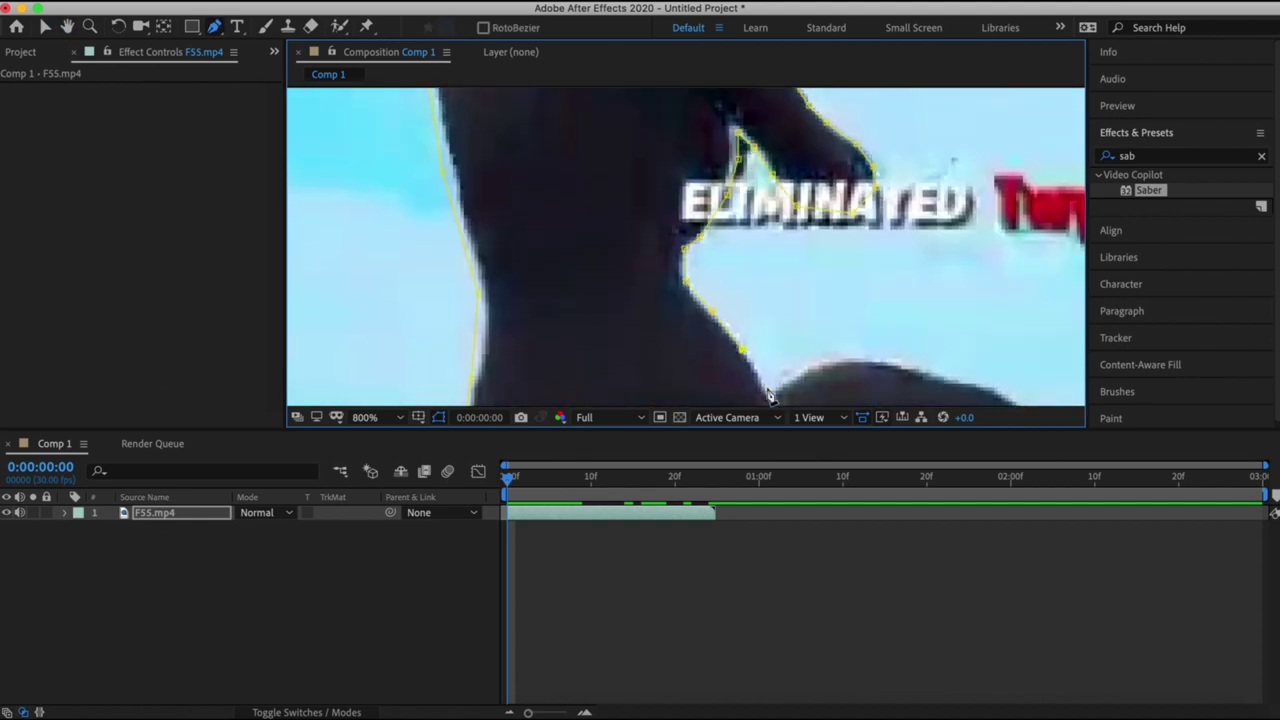
{"action": "scroll", "coordinate": [929, 300], "scroll_direction": "down", "scroll_amount": 4}
{"action": "scroll", "coordinate": [890, 300], "scroll_direction": "down", "scroll_amount": 3}
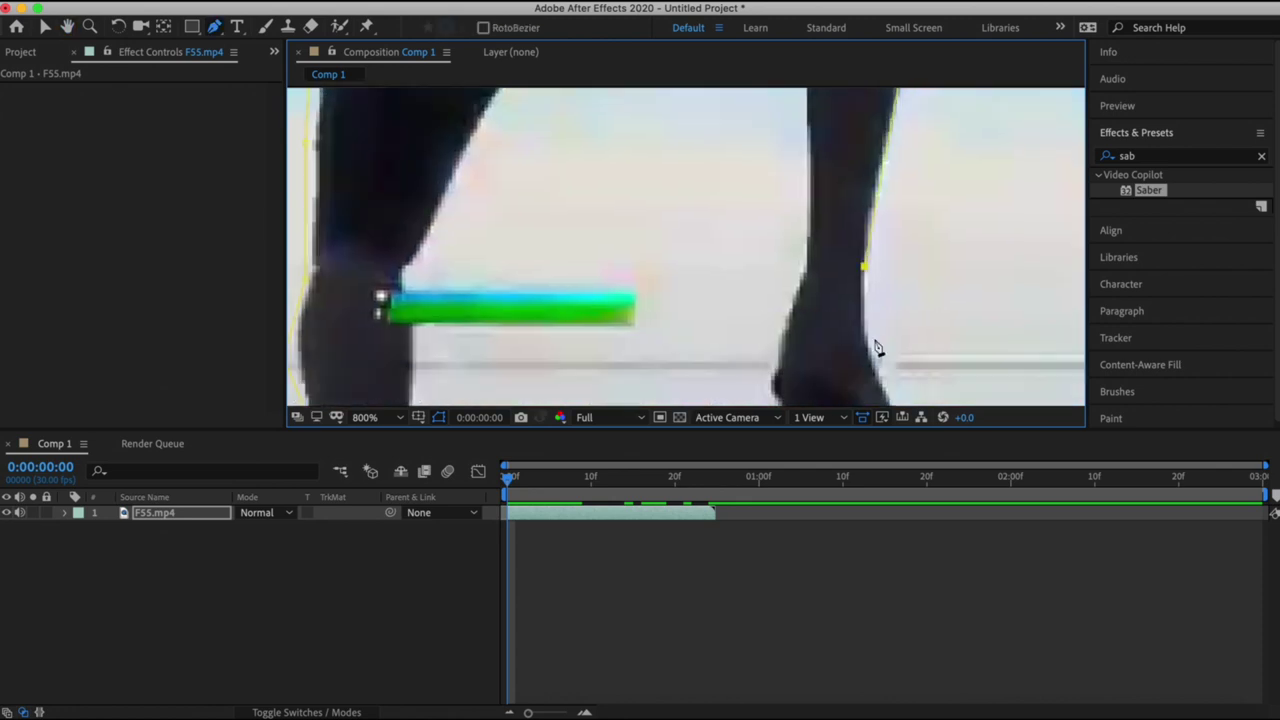
{"action": "scroll", "coordinate": [874, 334], "scroll_direction": "down", "scroll_amount": 3}
{"action": "left_click", "coordinate": [863, 320]}
{"action": "scroll", "coordinate": [830, 310], "scroll_direction": "up", "scroll_amount": 3}
{"action": "scroll", "coordinate": [800, 360], "scroll_direction": "up", "scroll_amount": 3}
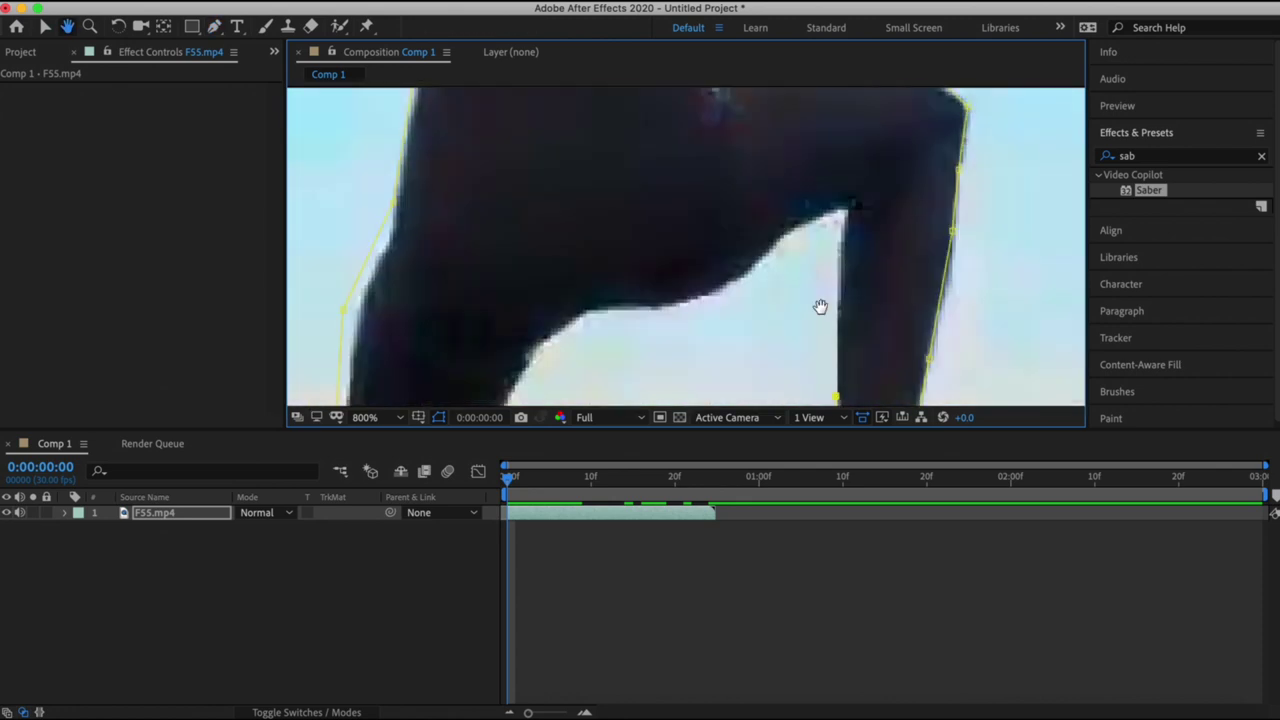
{"action": "scroll", "coordinate": [630, 250], "scroll_direction": "down", "scroll_amount": 2}
{"action": "scroll", "coordinate": [643, 180], "scroll_direction": "down", "scroll_amount": 4}
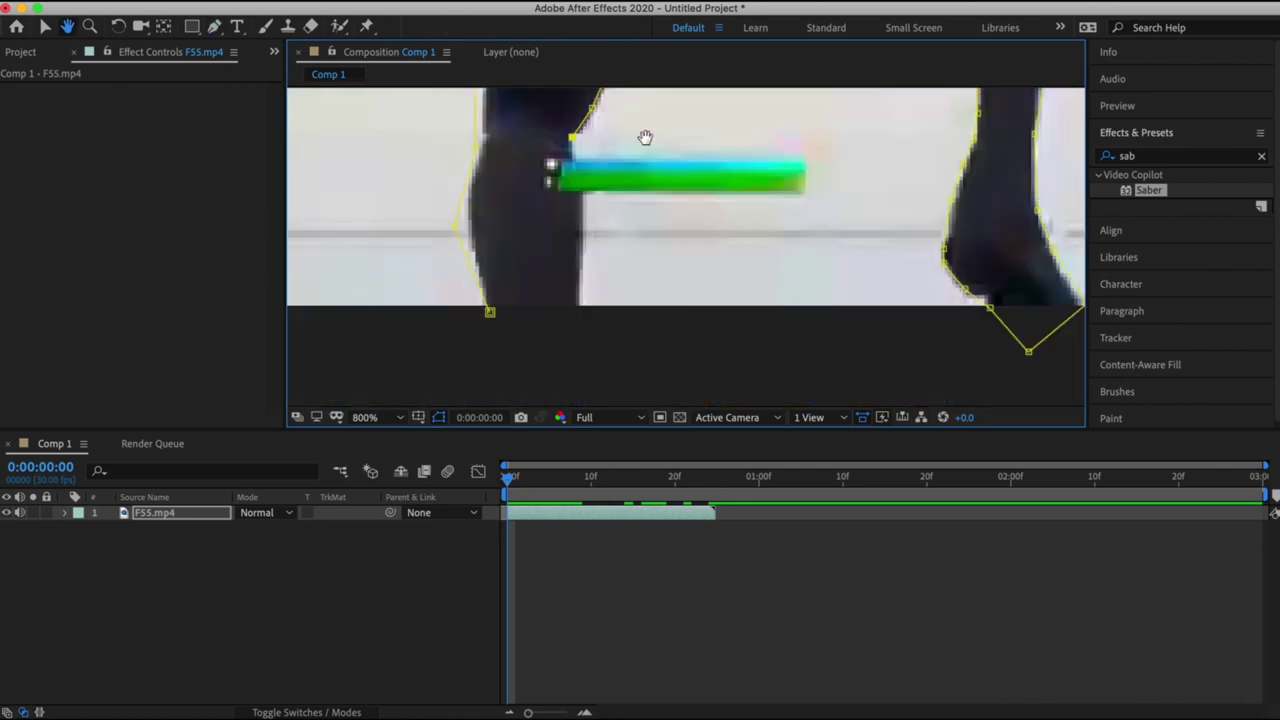
{"action": "left_click", "coordinate": [495, 320]}
{"action": "key", "text": "shift+slash"}
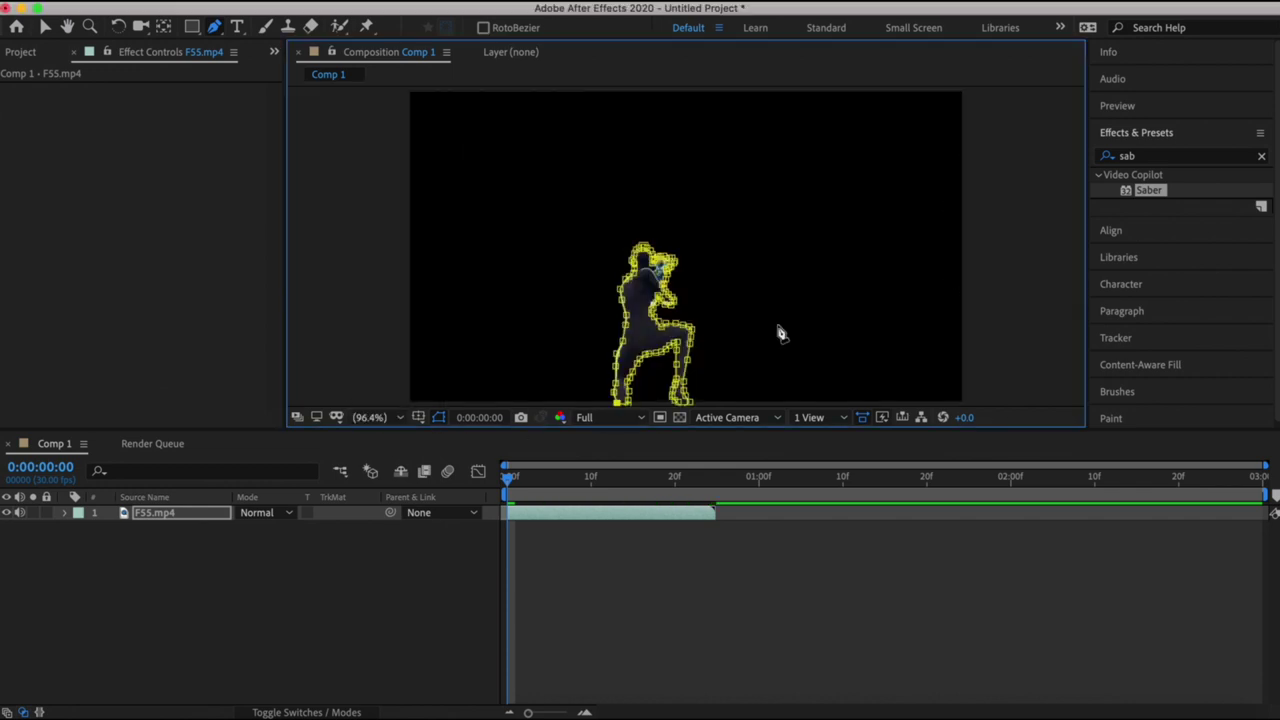
Set the player's mask mode to None so the whole video shows.
{"action": "right_click", "coordinate": [637, 320]}
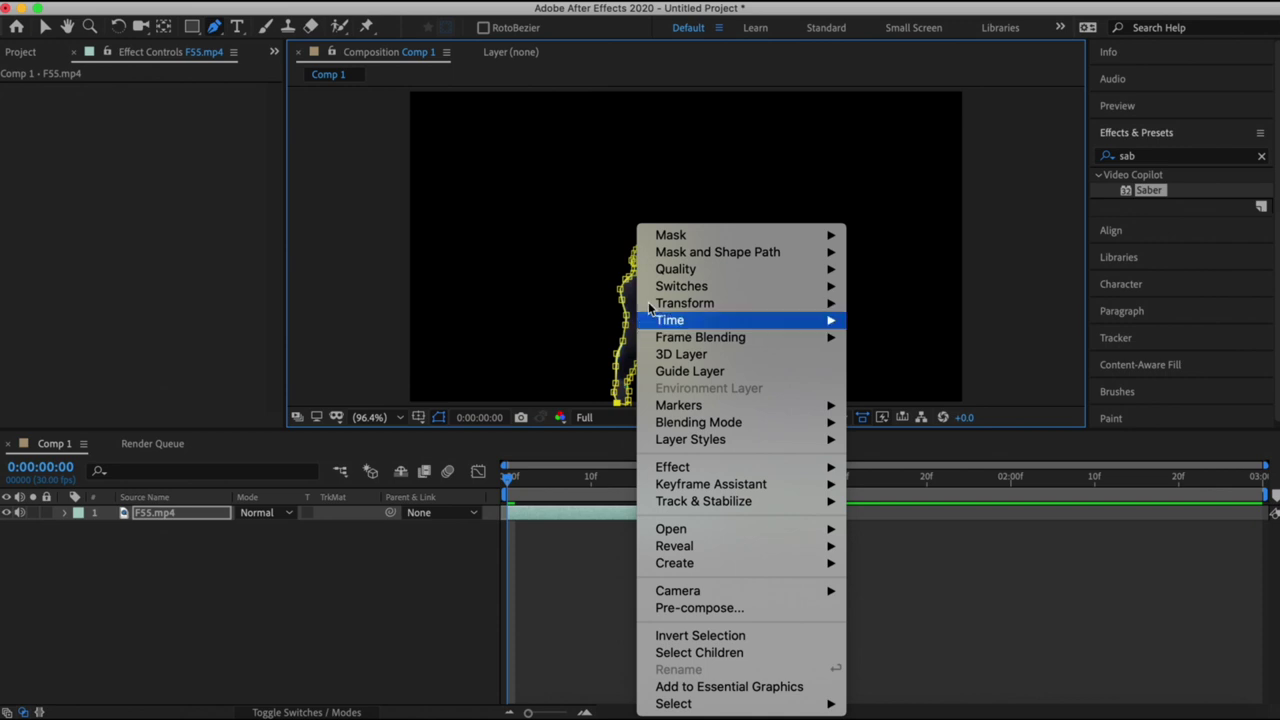
{"action": "mouse_move", "coordinate": [725, 240]}
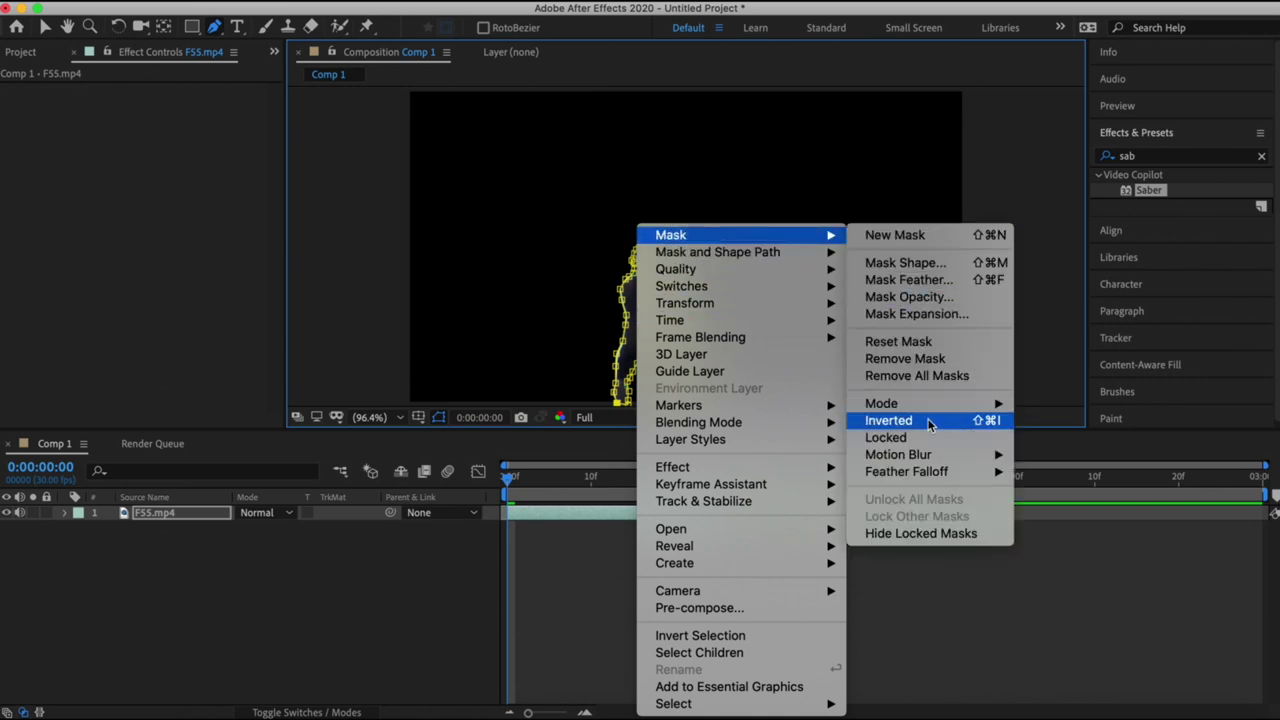
{"action": "mouse_move", "coordinate": [960, 413]}
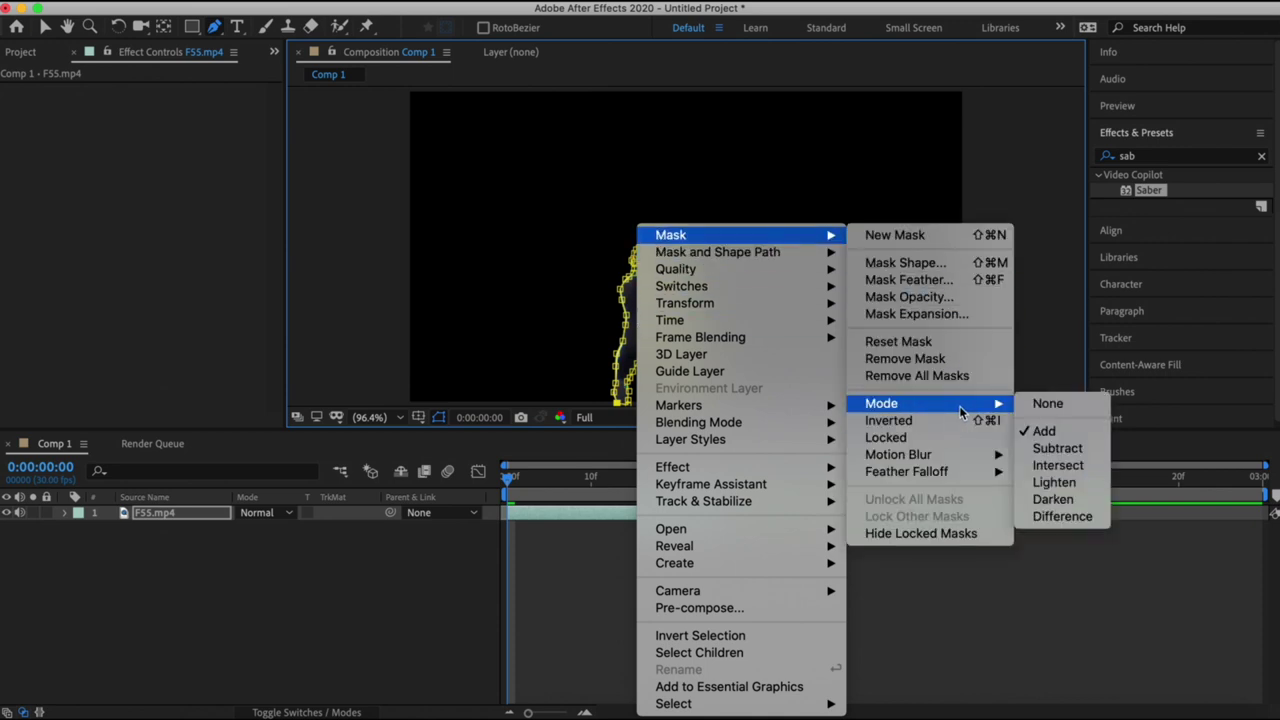
{"action": "left_click", "coordinate": [1060, 404]}
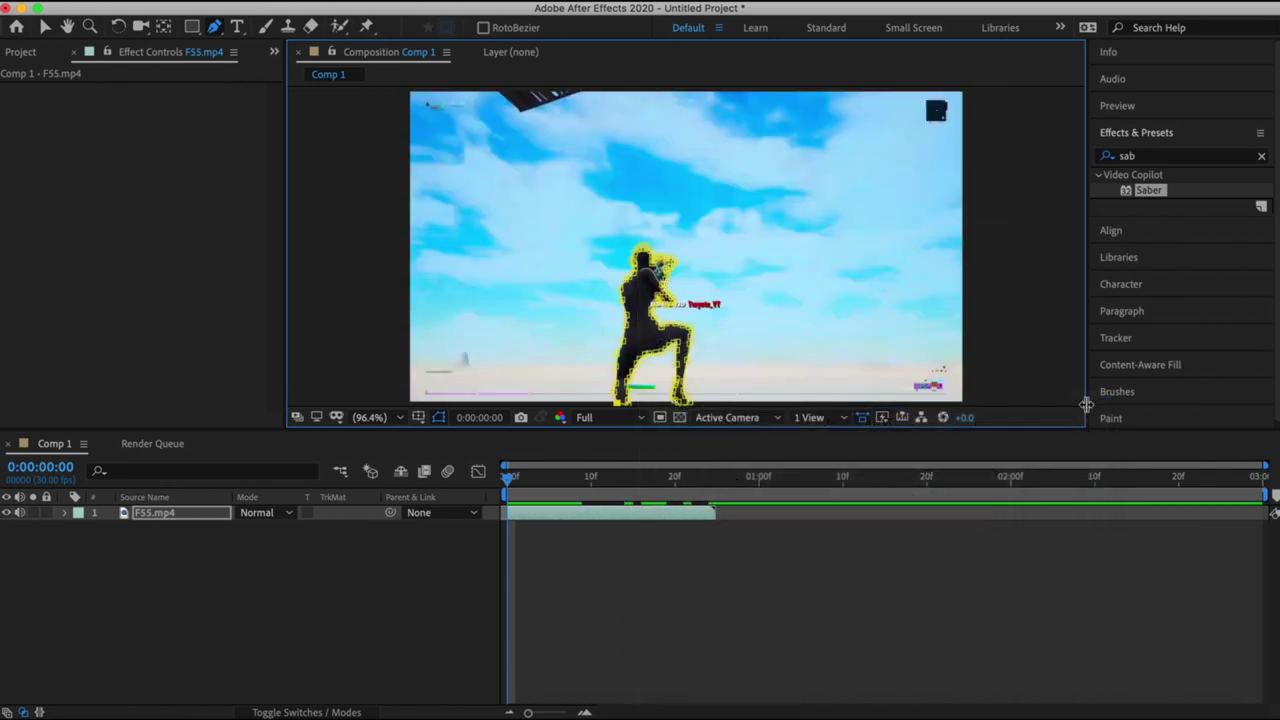
Apply the Saber effect to the F55.mp4 layer at frame 8.
{"action": "left_click_drag", "start_coordinate": [512, 480], "coordinate": [576, 483]}
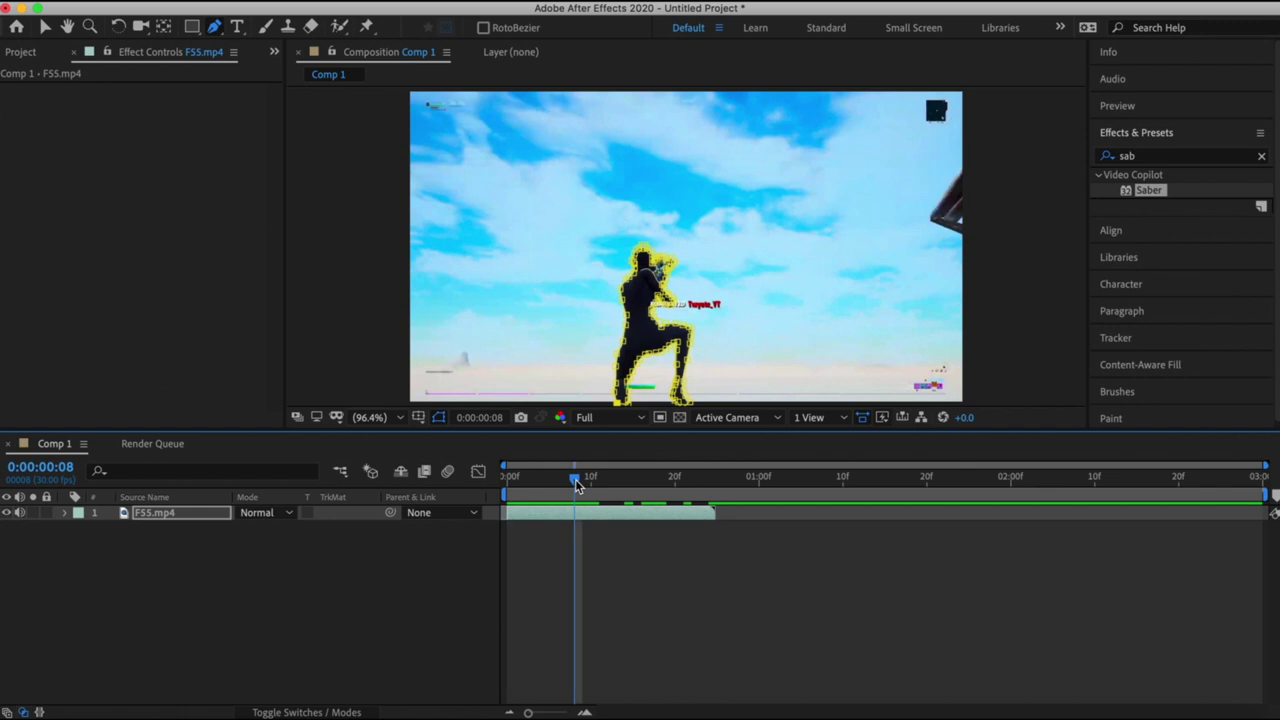
{"action": "left_click", "coordinate": [1152, 158]}
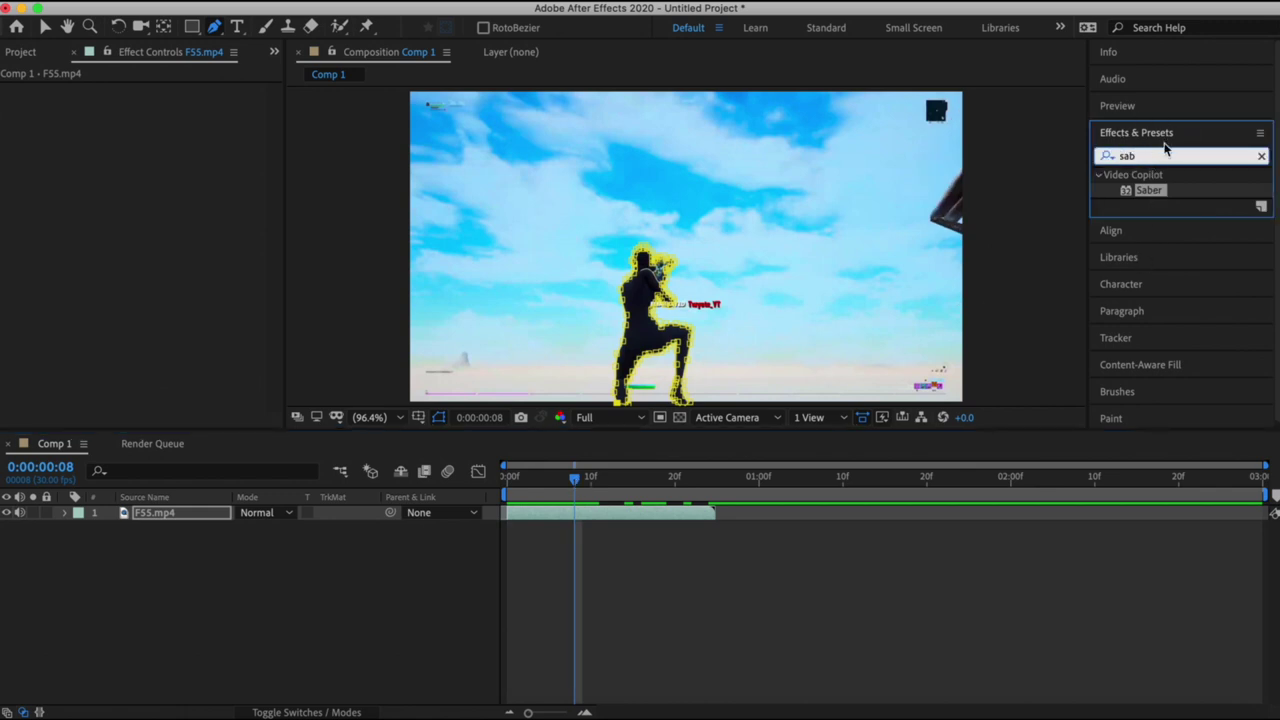
{"action": "left_click_drag", "start_coordinate": [1150, 190], "coordinate": [623, 514]}
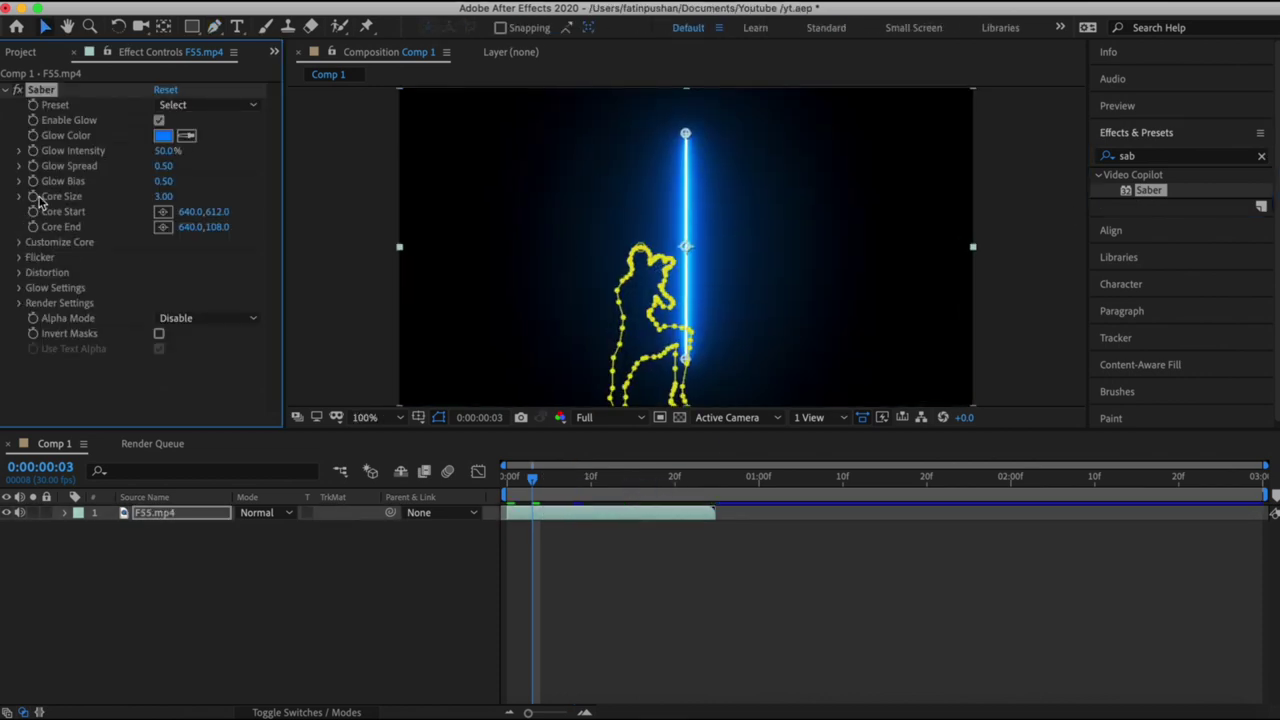
Set Saber's Core Type so the glow follows the layer masks.
{"action": "left_click", "coordinate": [20, 243]}
{"action": "scroll", "coordinate": [191, 266], "scroll_direction": "down", "scroll_amount": 4}
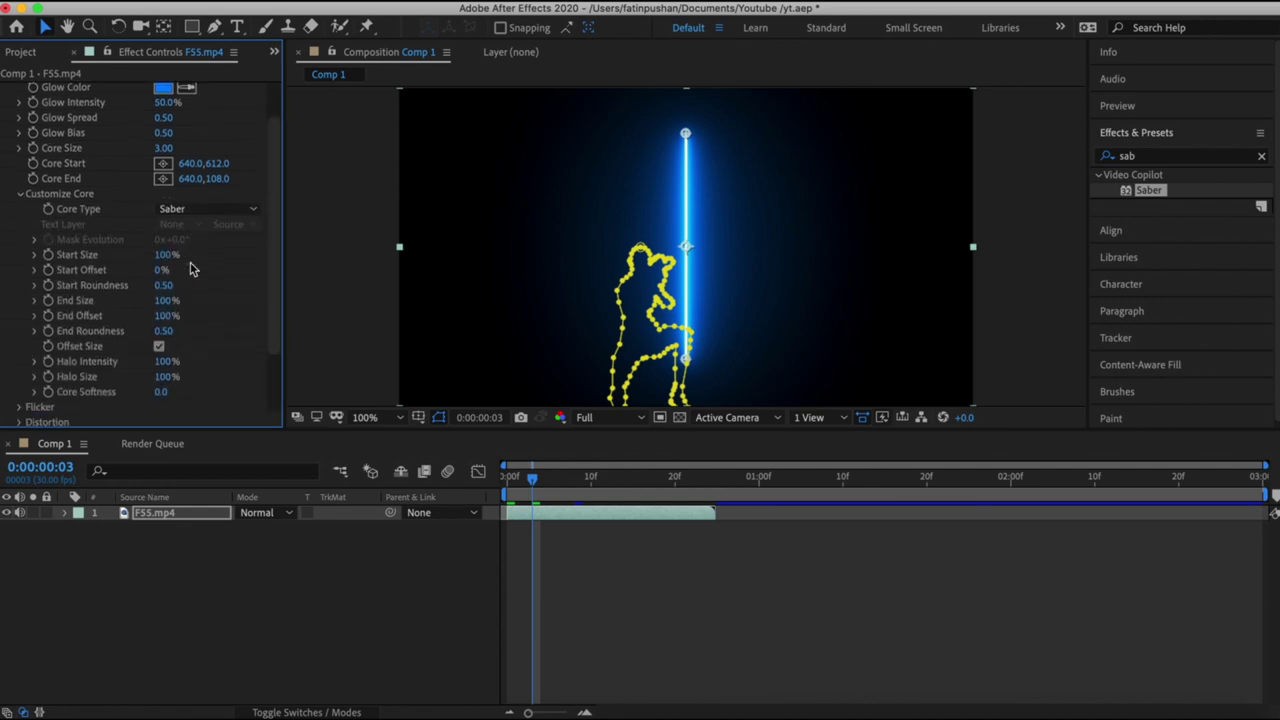
{"action": "left_click", "coordinate": [208, 170]}
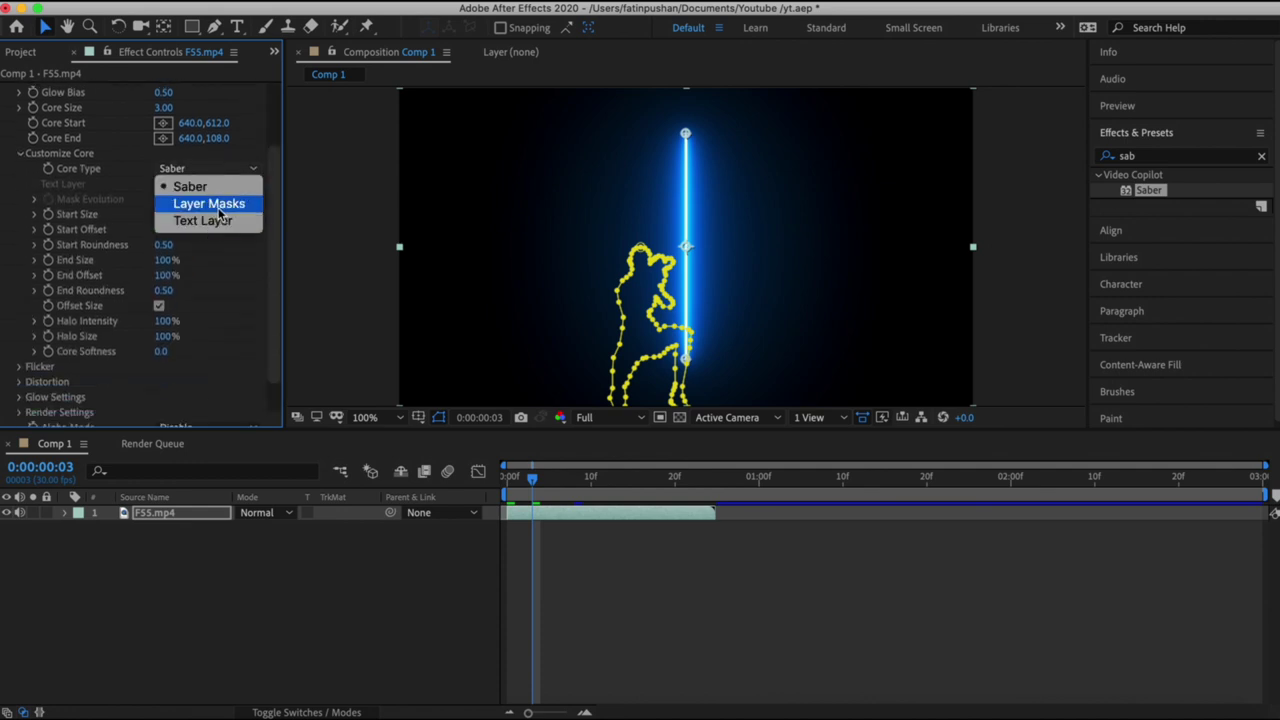
{"action": "left_click", "coordinate": [222, 206]}
{"action": "left_click", "coordinate": [521, 337]}
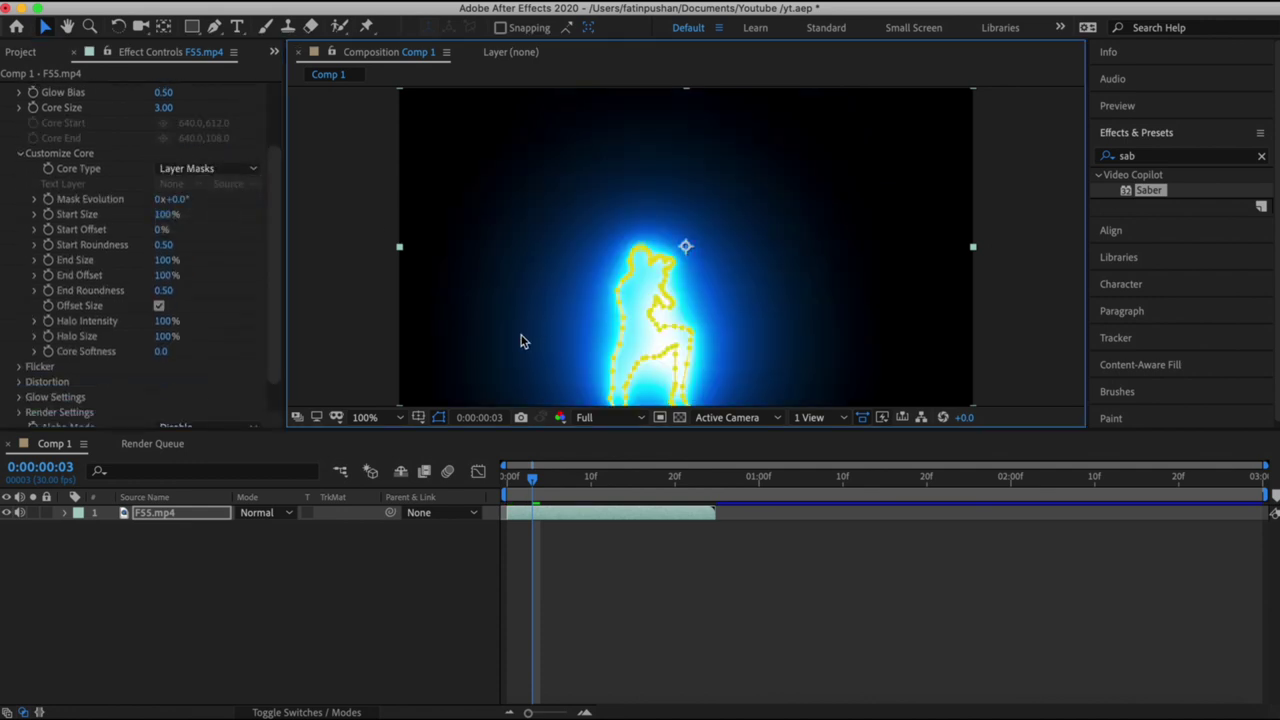
{"action": "left_click", "coordinate": [20, 154]}
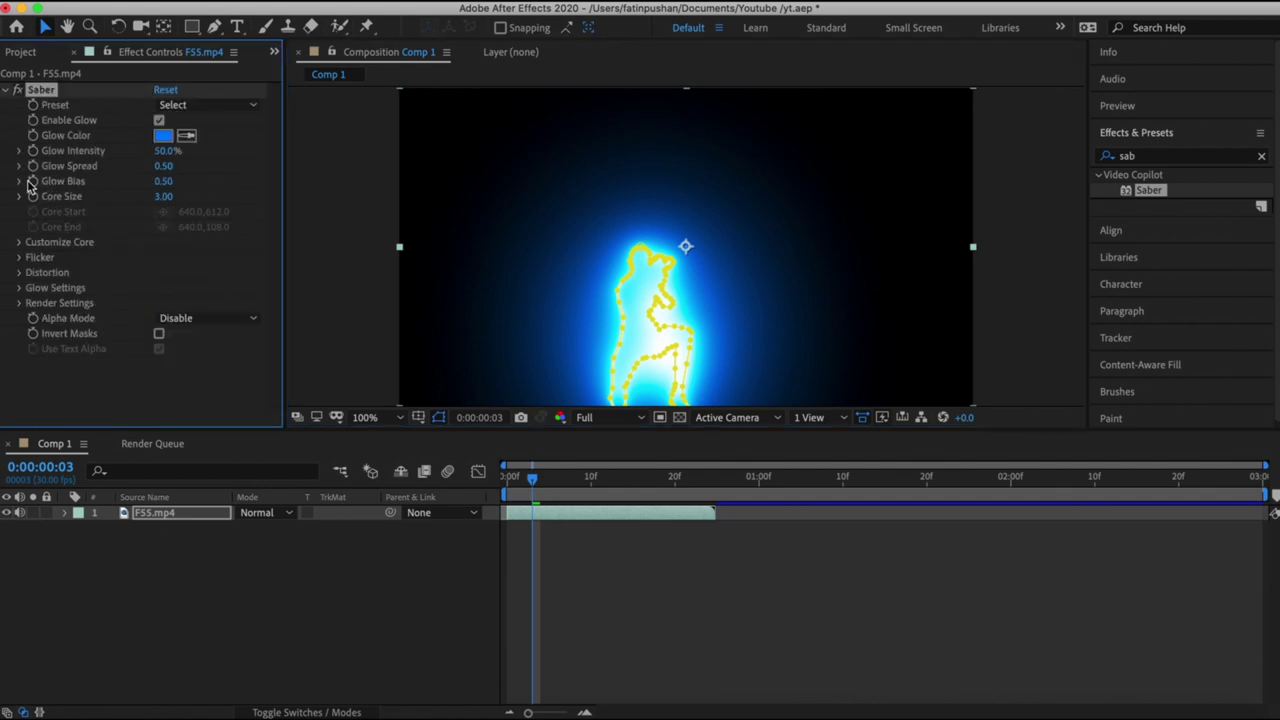
Set Saber's Composite Settings to Add and Alpha Mode to Mask Glow in Render Settings.
{"action": "left_click", "coordinate": [19, 302]}
{"action": "scroll", "coordinate": [80, 300], "scroll_direction": "down", "scroll_amount": 2}
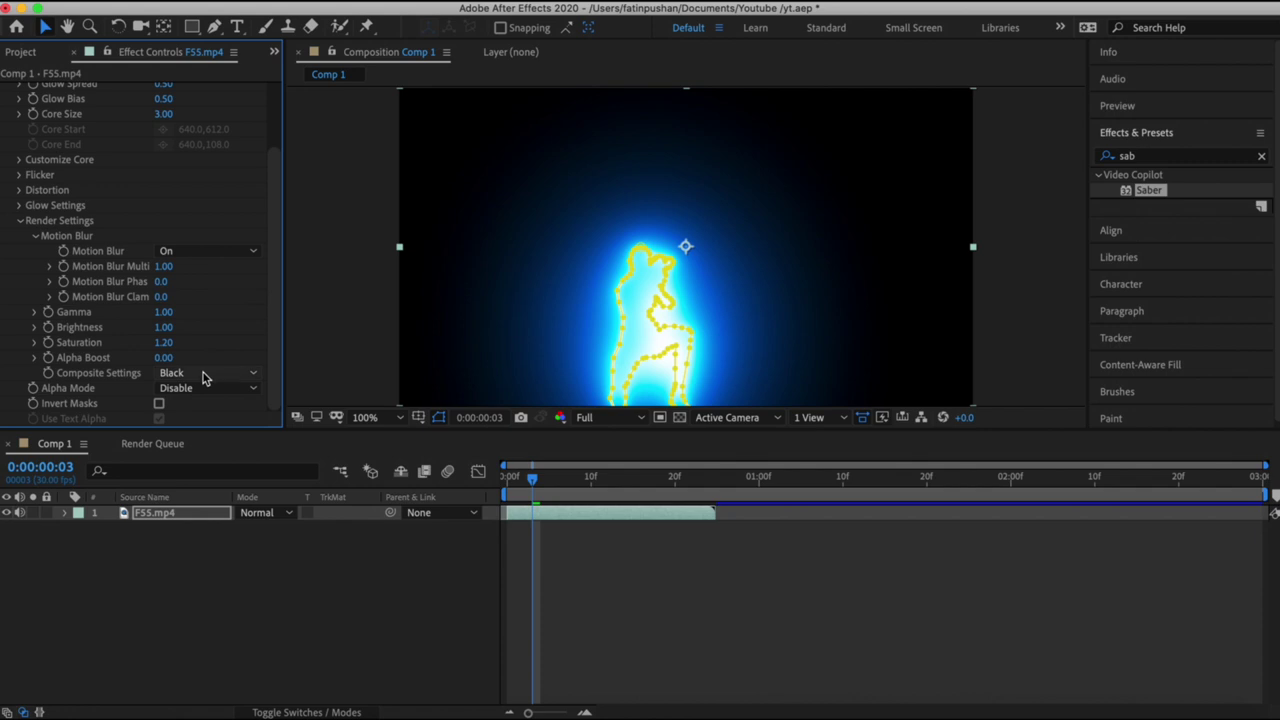
{"action": "left_click", "coordinate": [203, 377]}
{"action": "left_click", "coordinate": [210, 429]}
{"action": "left_click", "coordinate": [214, 389]}
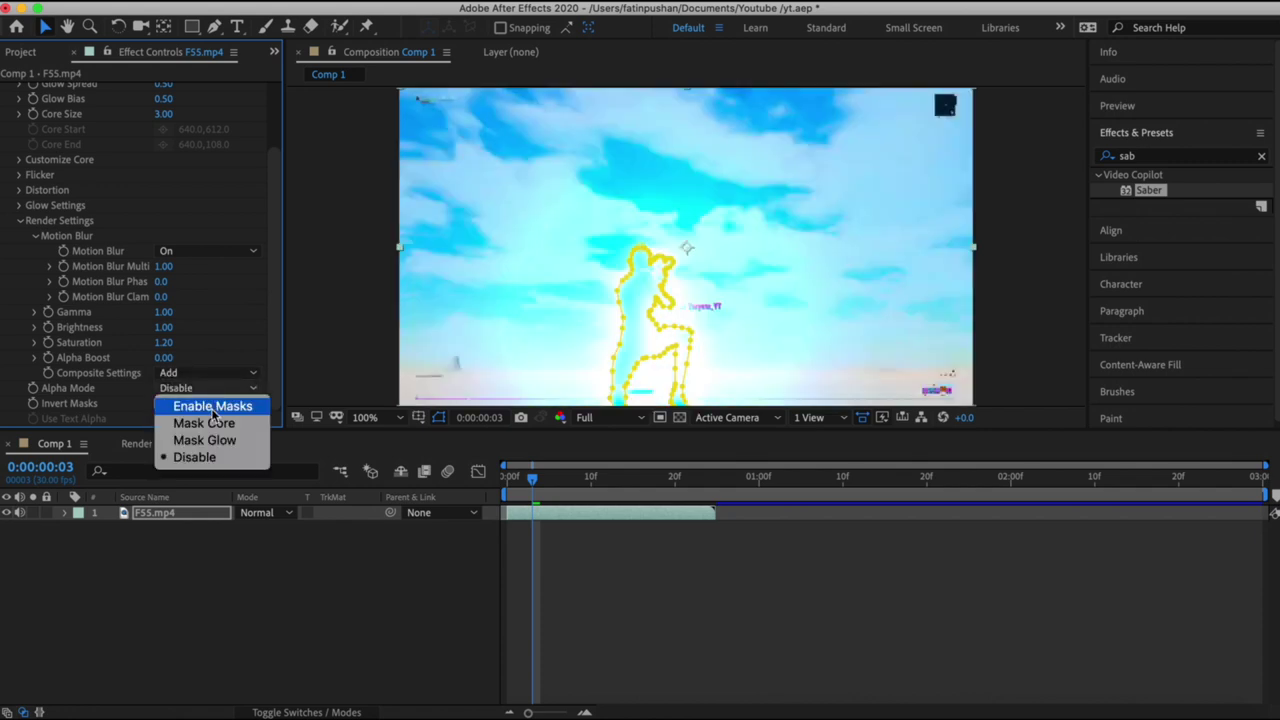
{"action": "left_click", "coordinate": [214, 441]}
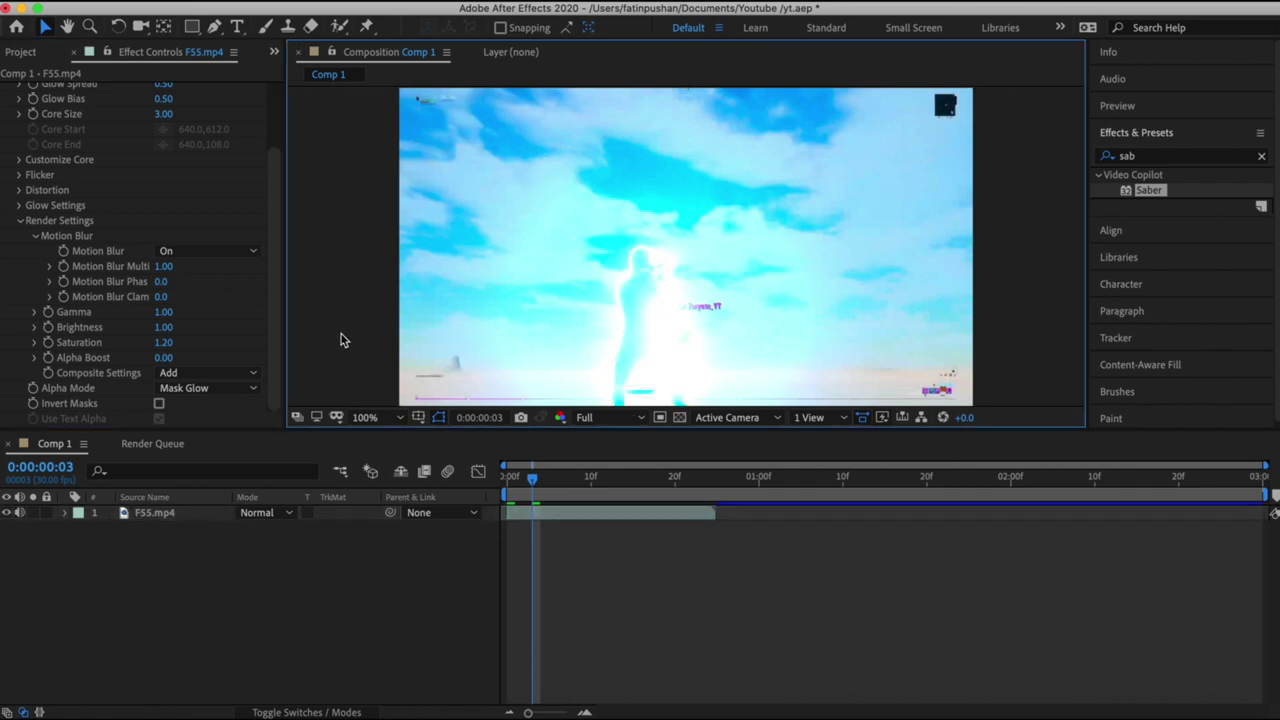
{"action": "left_click", "coordinate": [26, 221]}
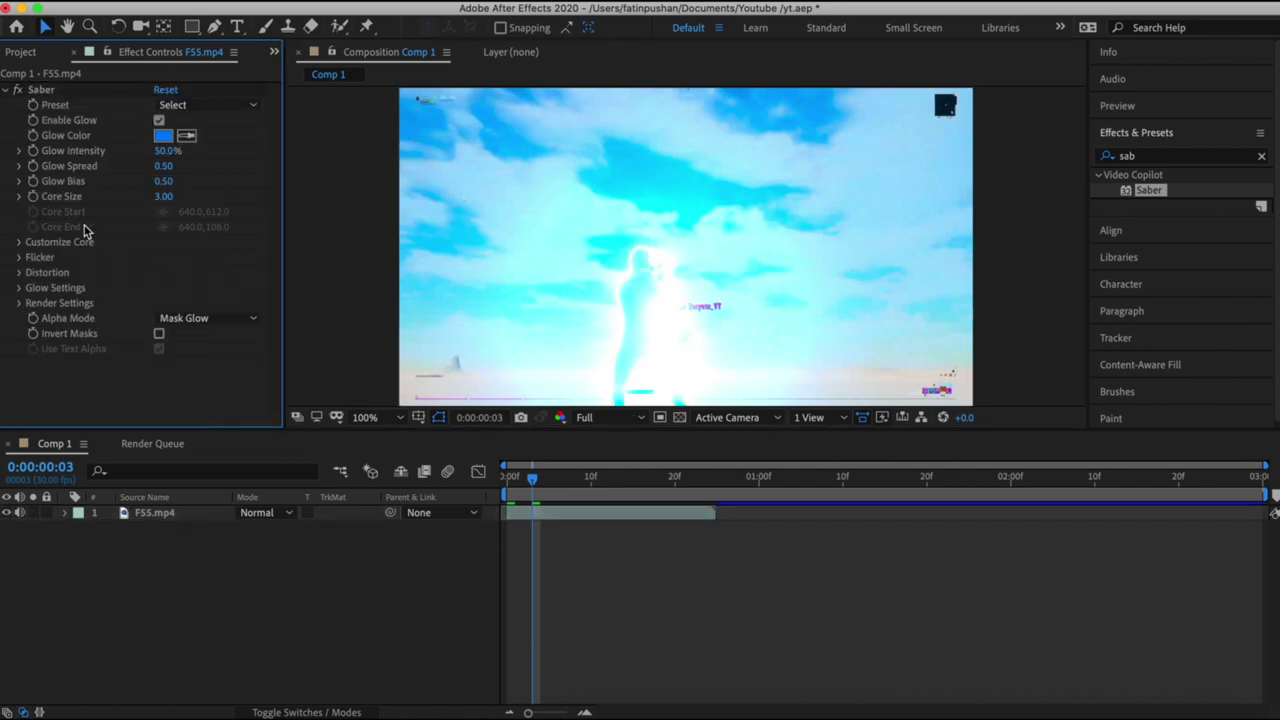
Apply the Arc Reactor Saber preset and lower Glow Spread to 0.08.
{"action": "left_click", "coordinate": [208, 106]}
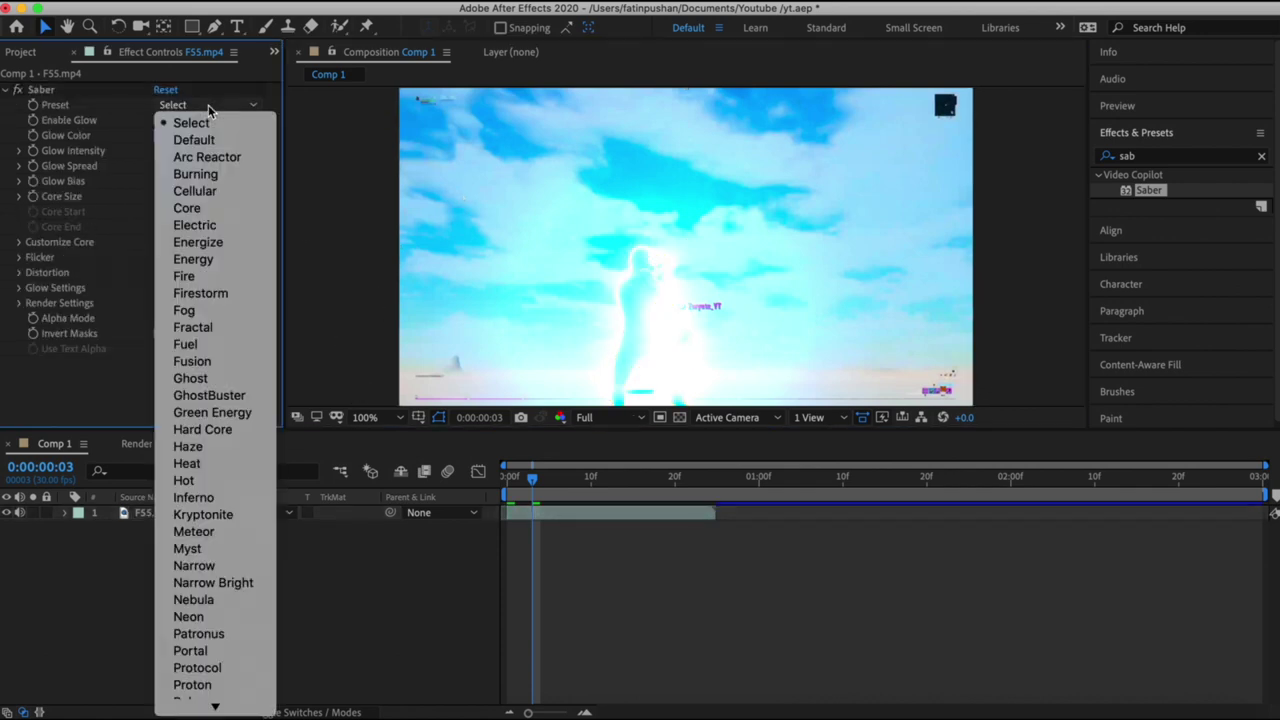
{"action": "left_click", "coordinate": [210, 157]}
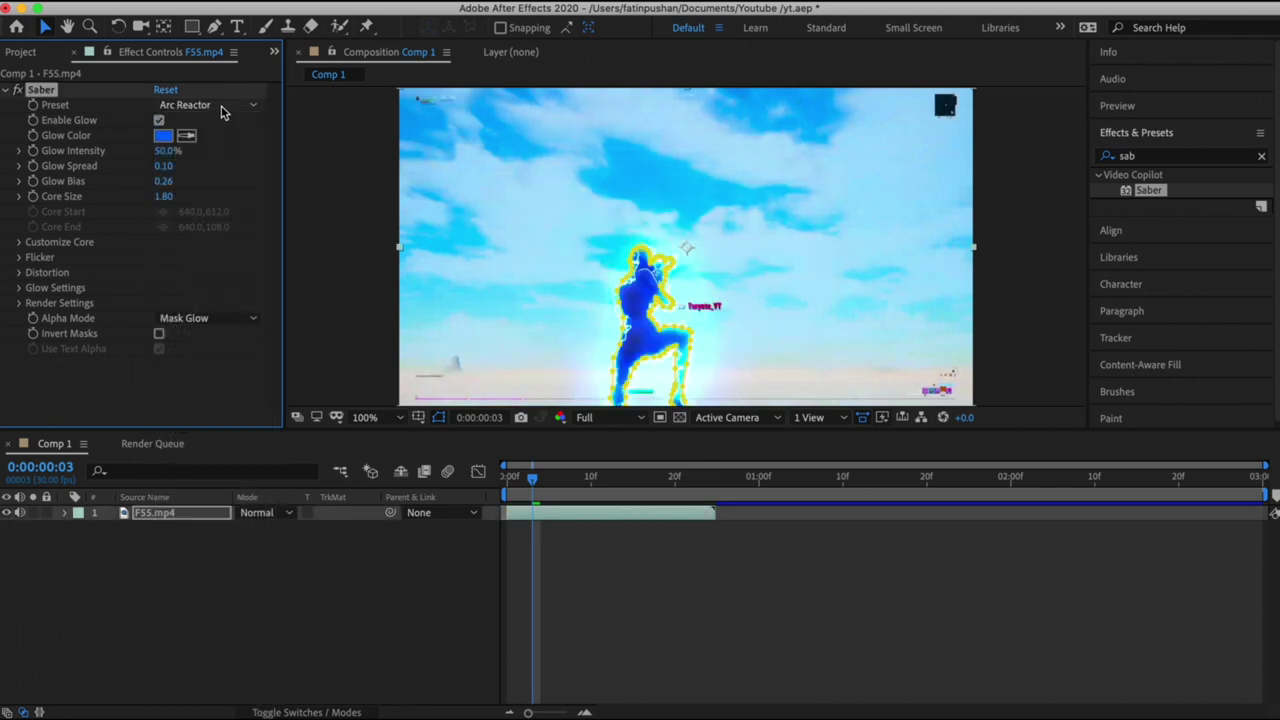
{"action": "left_click", "coordinate": [351, 267]}
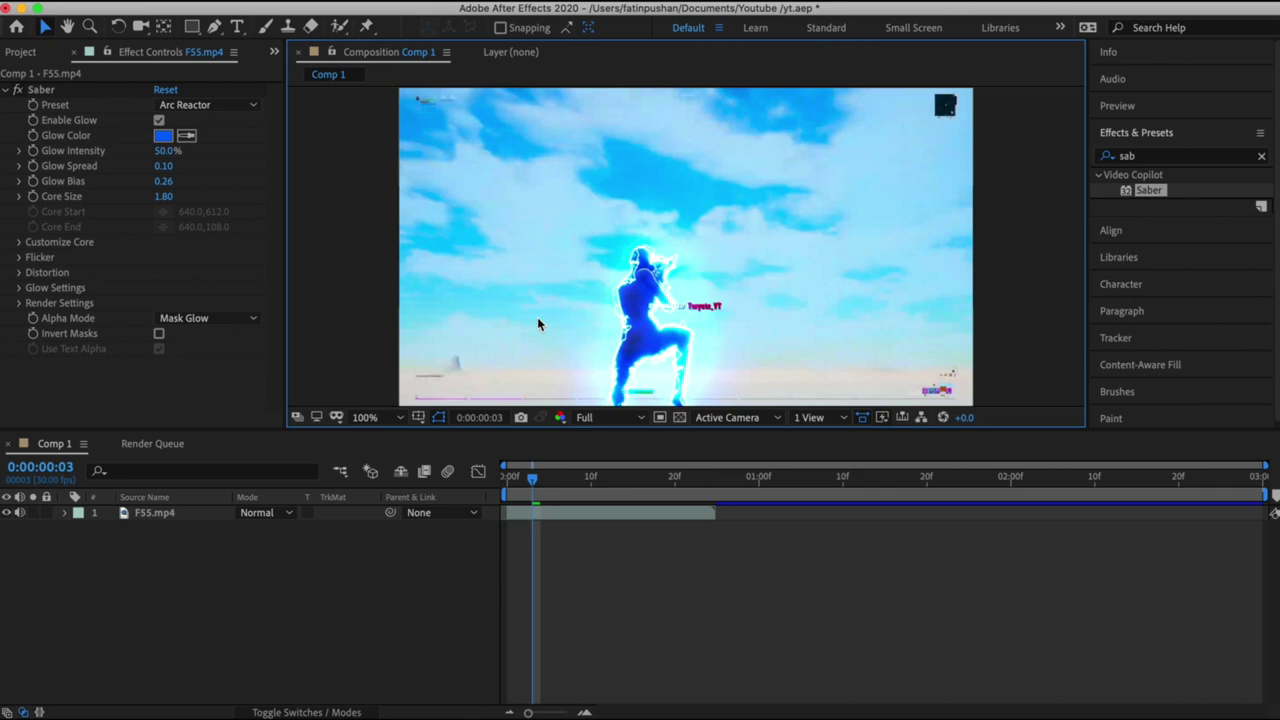
{"action": "left_click_drag", "start_coordinate": [163, 166], "coordinate": [156, 166]}
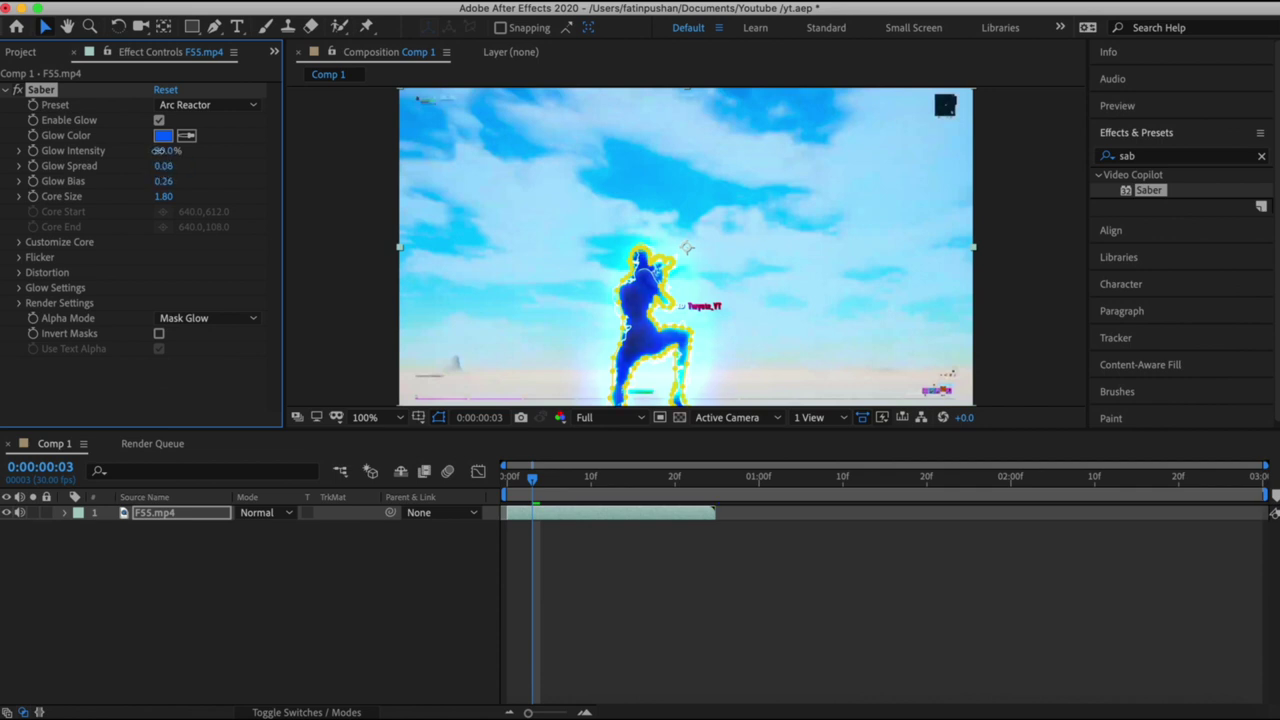
{"action": "left_click", "coordinate": [308, 198]}
Undo the last Glow Spread change and preview the clip, returning to the first frame.
{"action": "key", "text": "super+z"}
{"action": "key", "text": "space"}
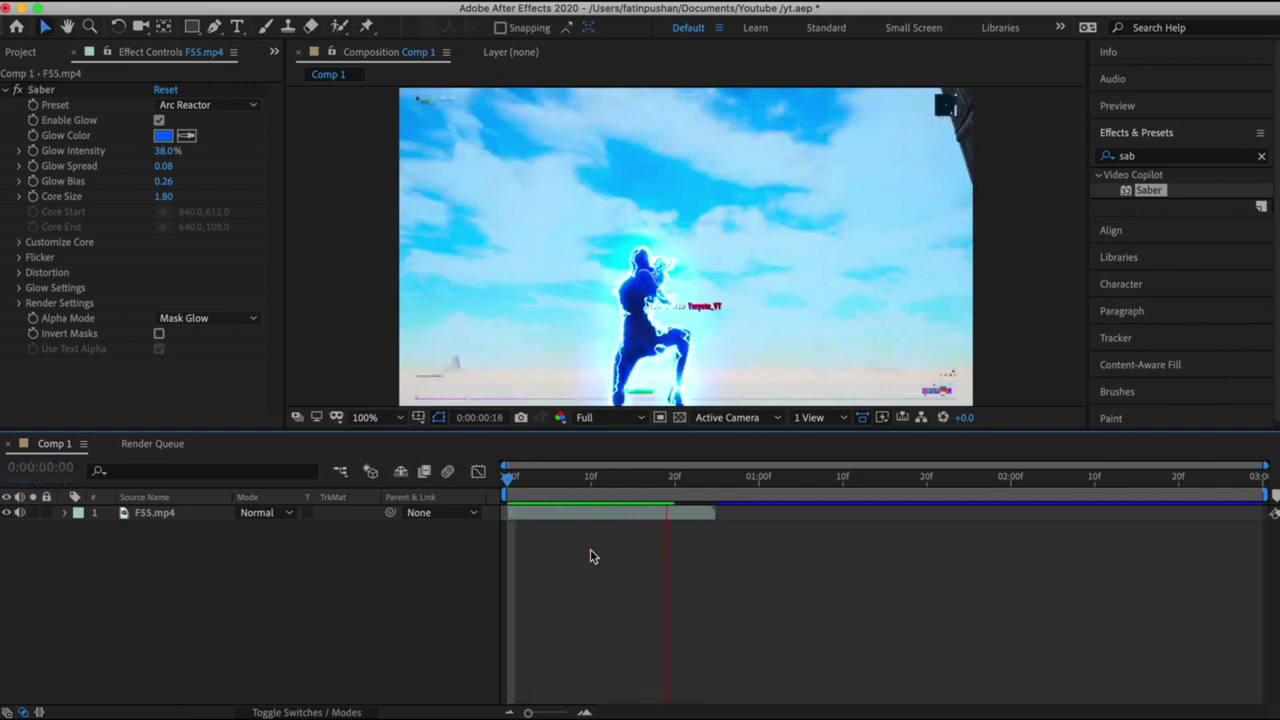
{"action": "key", "text": "space"}
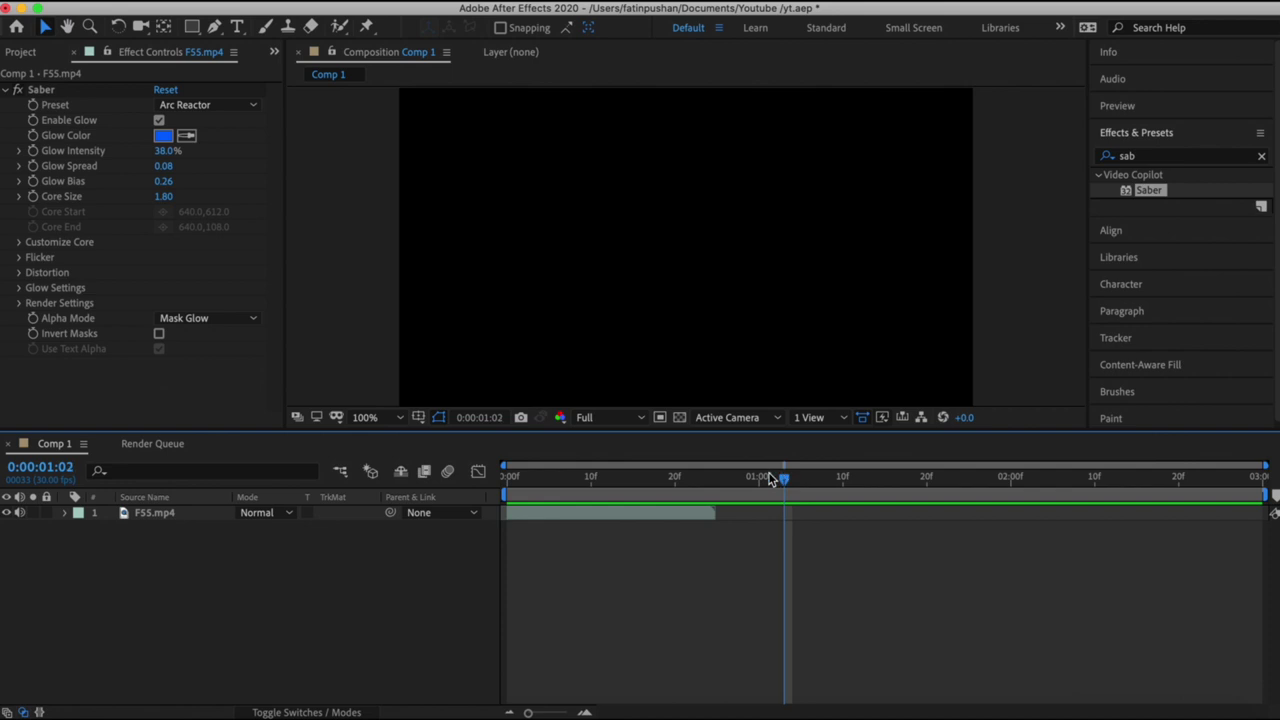
{"action": "key", "text": "space"}
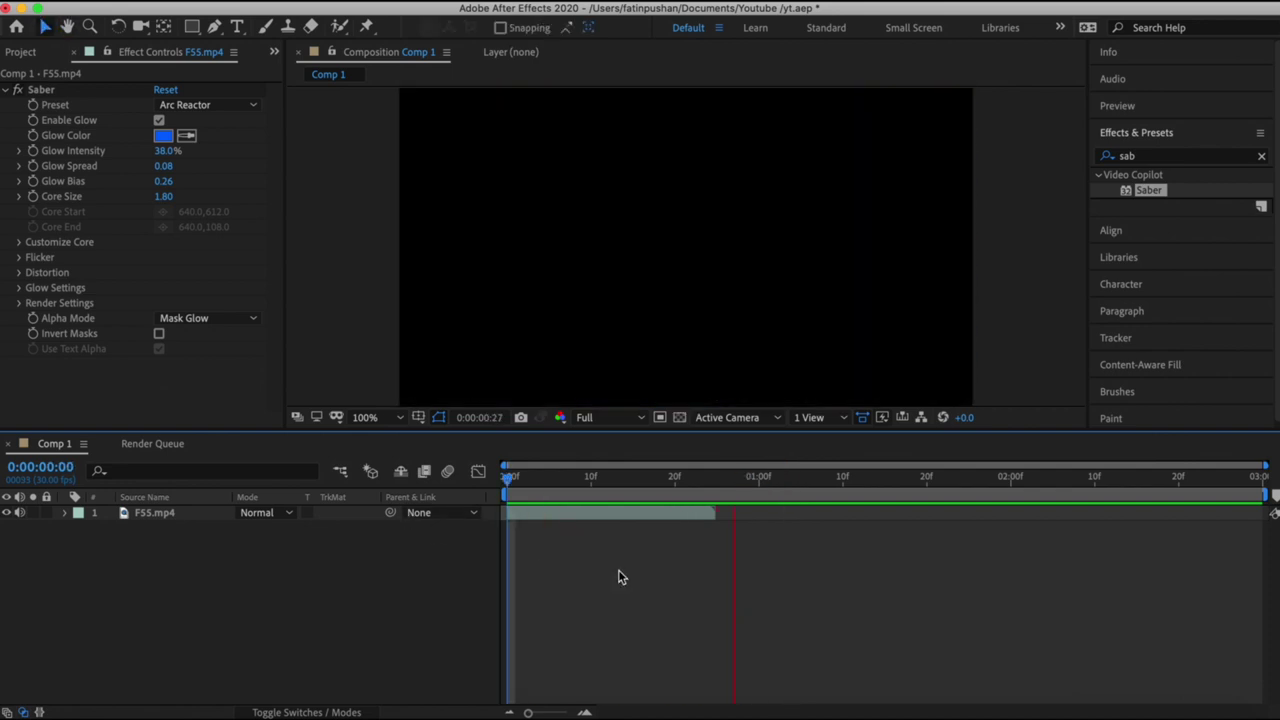
{"action": "left_click_drag", "start_coordinate": [766, 486], "coordinate": [505, 540]}
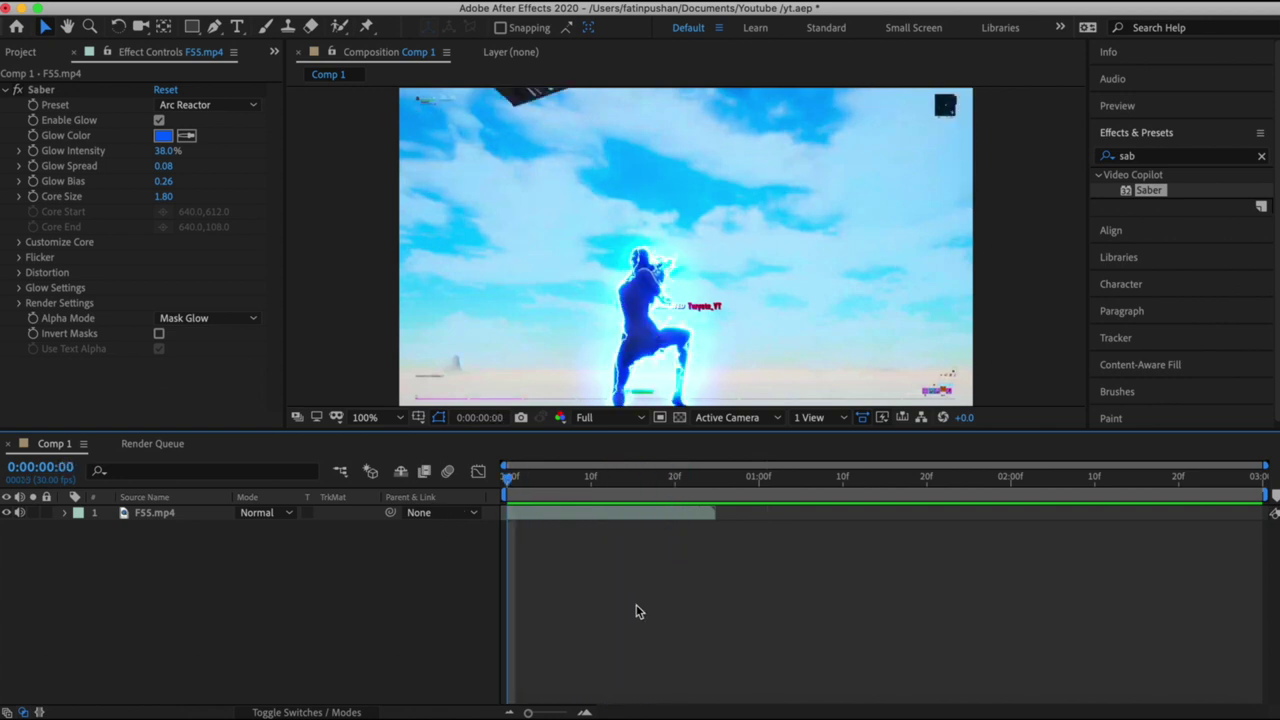
{"action": "key", "text": "space"}
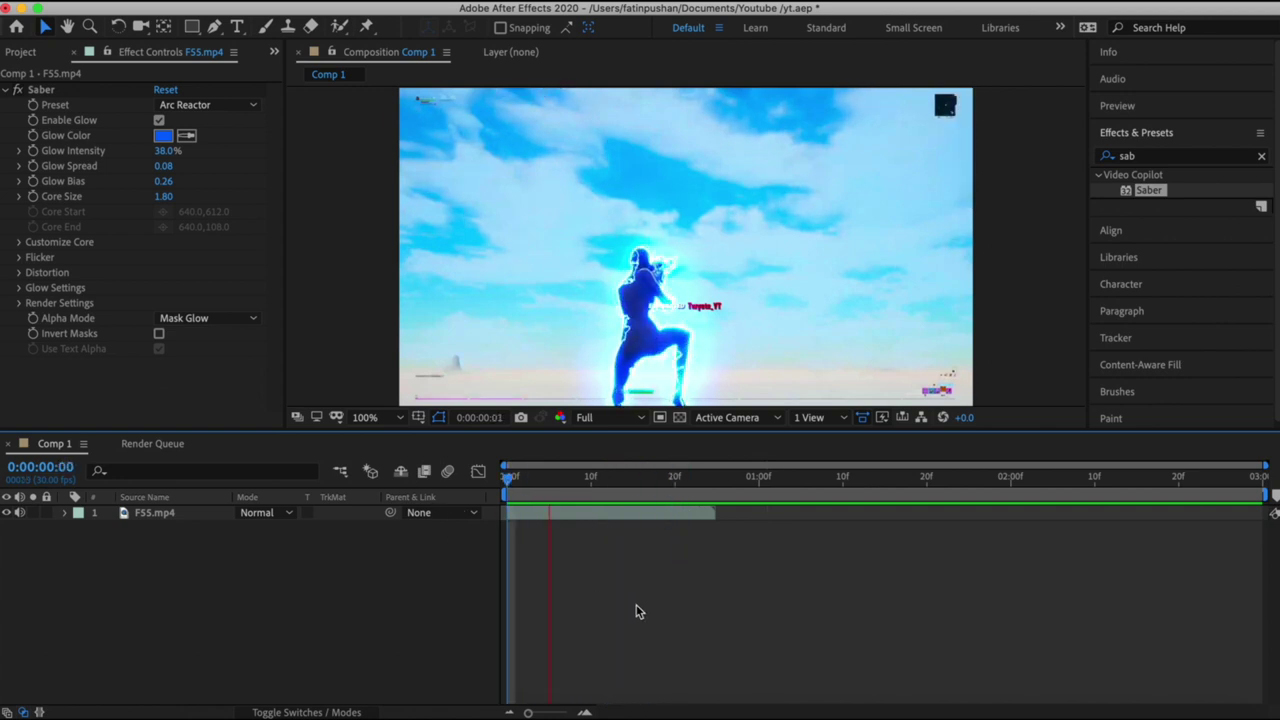
{"action": "left_click", "coordinate": [756, 480]}
{"action": "key", "text": "Home"}
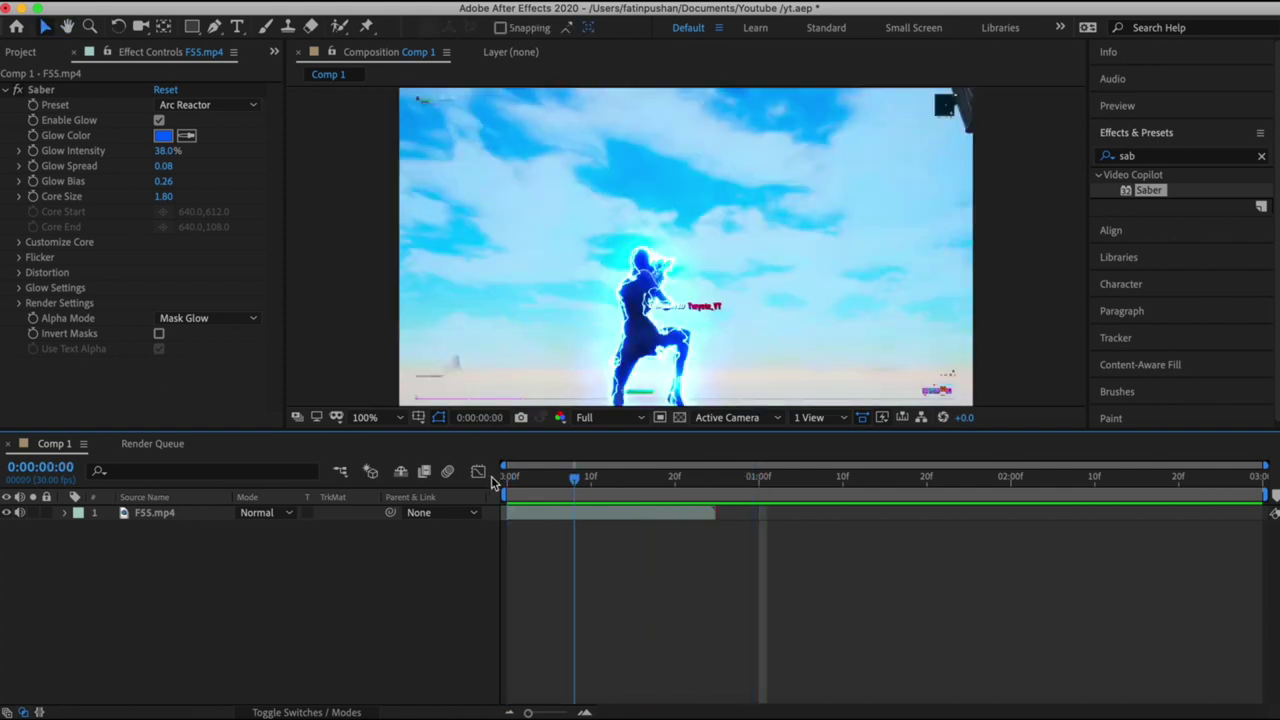
Delete the Saber effect from the F55.mp4 layer.
{"action": "left_click", "coordinate": [730, 513]}
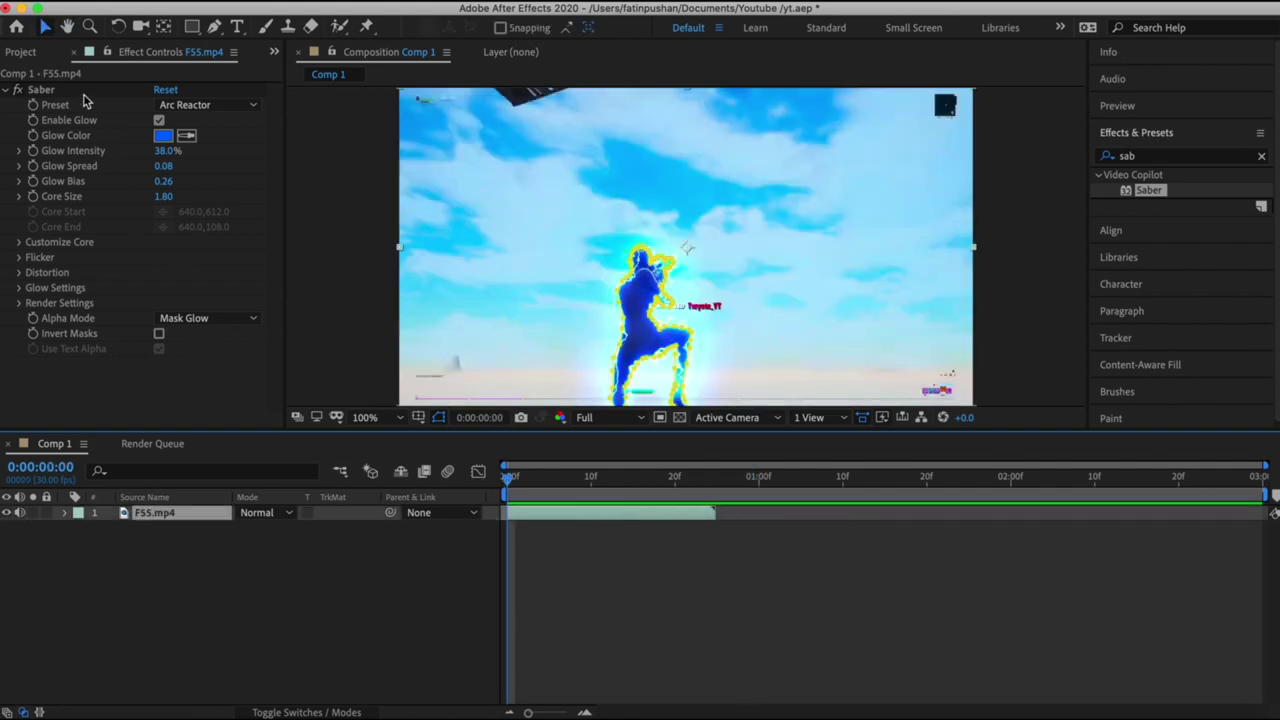
{"action": "left_click", "coordinate": [50, 89]}
{"action": "key", "text": "Delete"}
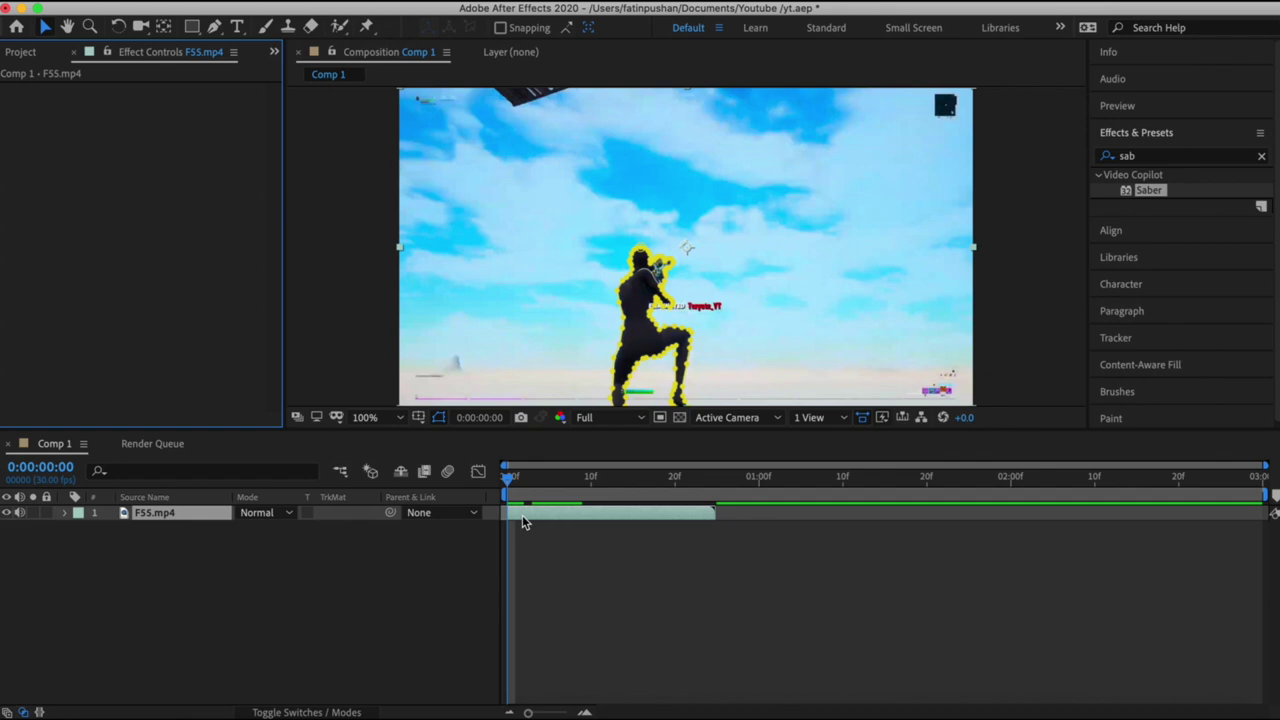
Slide the clip to start near 13f and split it just before one second.
{"action": "left_click_drag", "start_coordinate": [540, 516], "coordinate": [689, 517]}
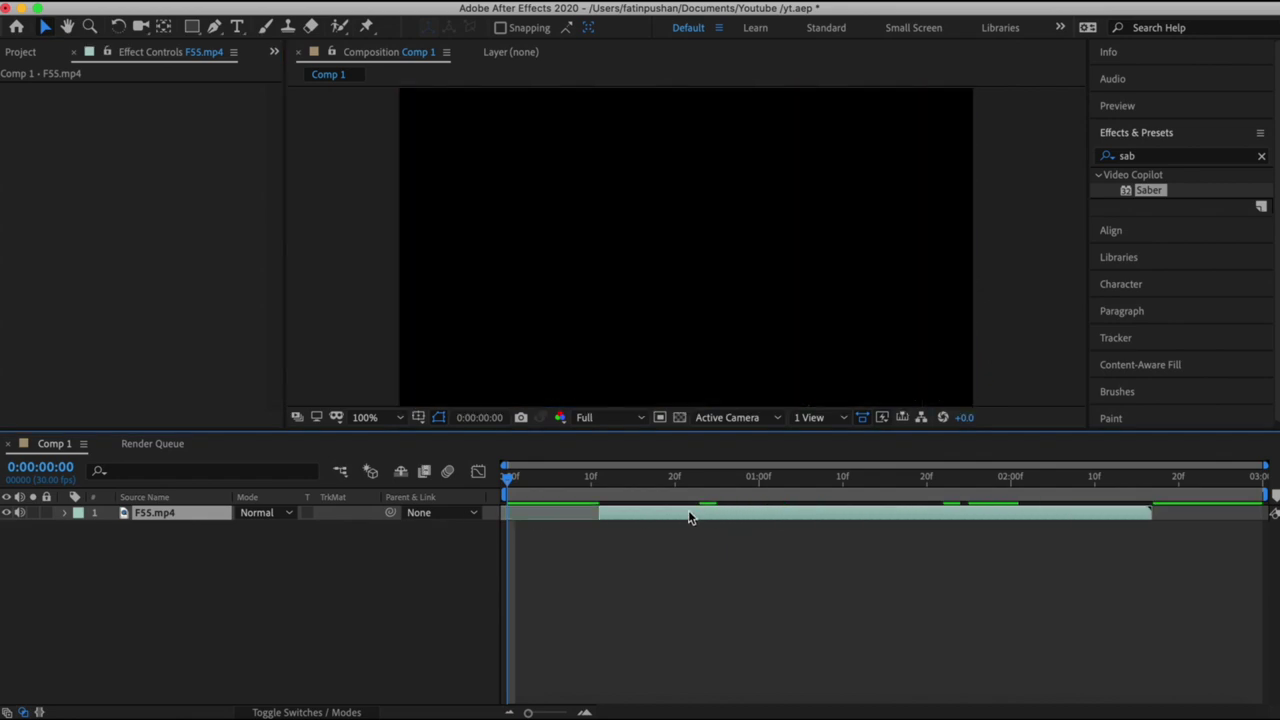
{"action": "left_click_drag", "start_coordinate": [598, 512], "coordinate": [726, 514]}
{"action": "left_click", "coordinate": [512, 478]}
{"action": "left_click_drag", "start_coordinate": [545, 484], "coordinate": [684, 495]}
{"action": "left_click_drag", "start_coordinate": [768, 500], "coordinate": [843, 504]}
{"action": "key", "text": "super+shift+d"}
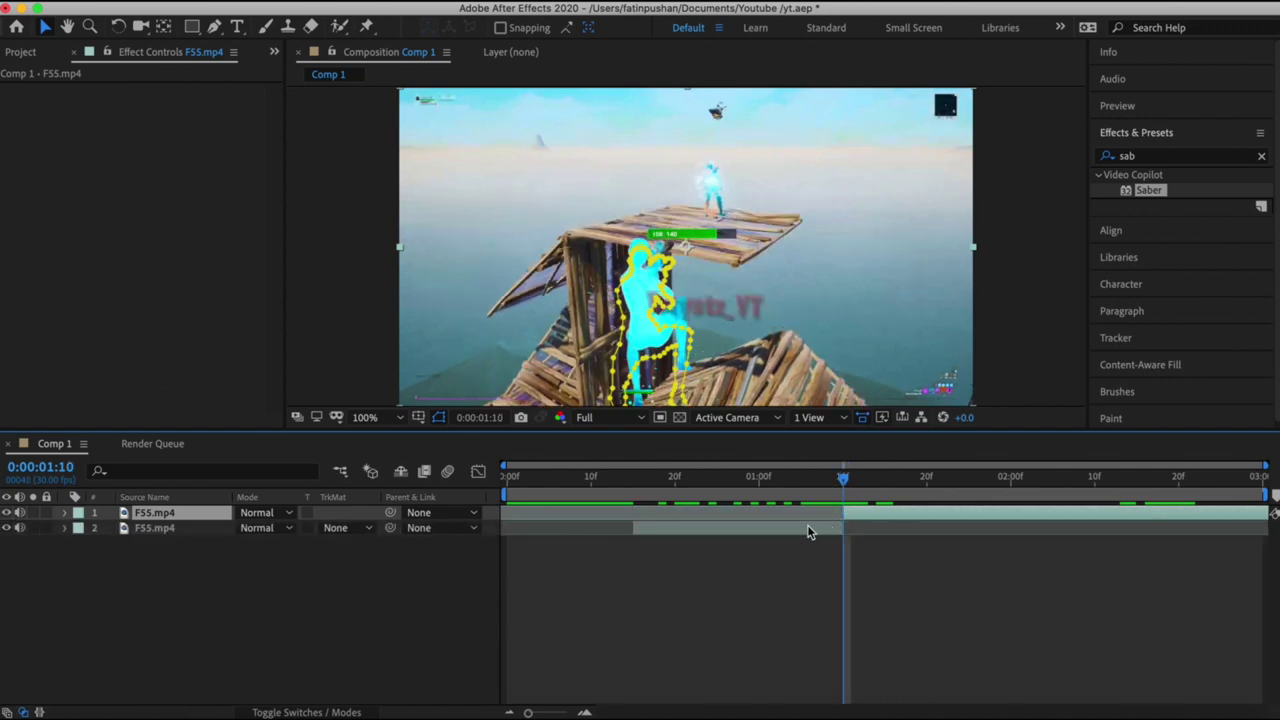
Shift both split layers earlier on the timeline and preview the edit.
{"action": "key", "text": "Home"}
{"action": "left_click_drag", "start_coordinate": [680, 535], "coordinate": [617, 535]}
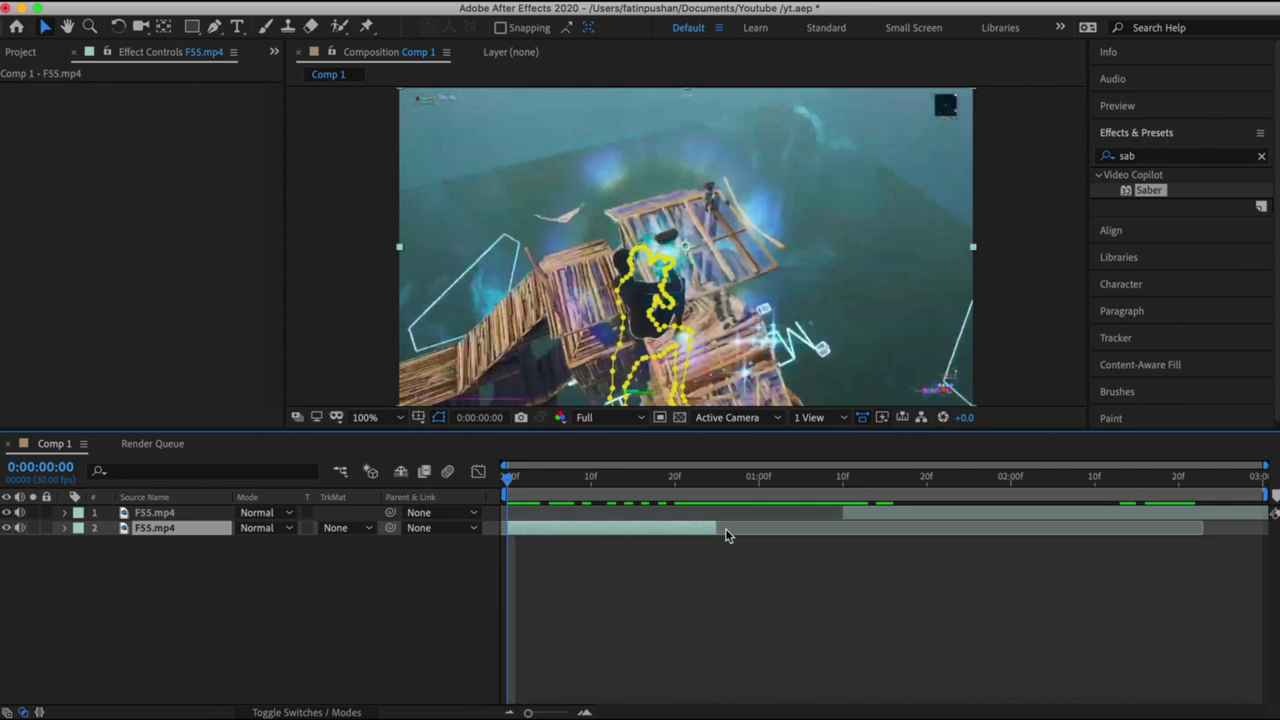
{"action": "left_click_drag", "start_coordinate": [859, 522], "coordinate": [729, 522]}
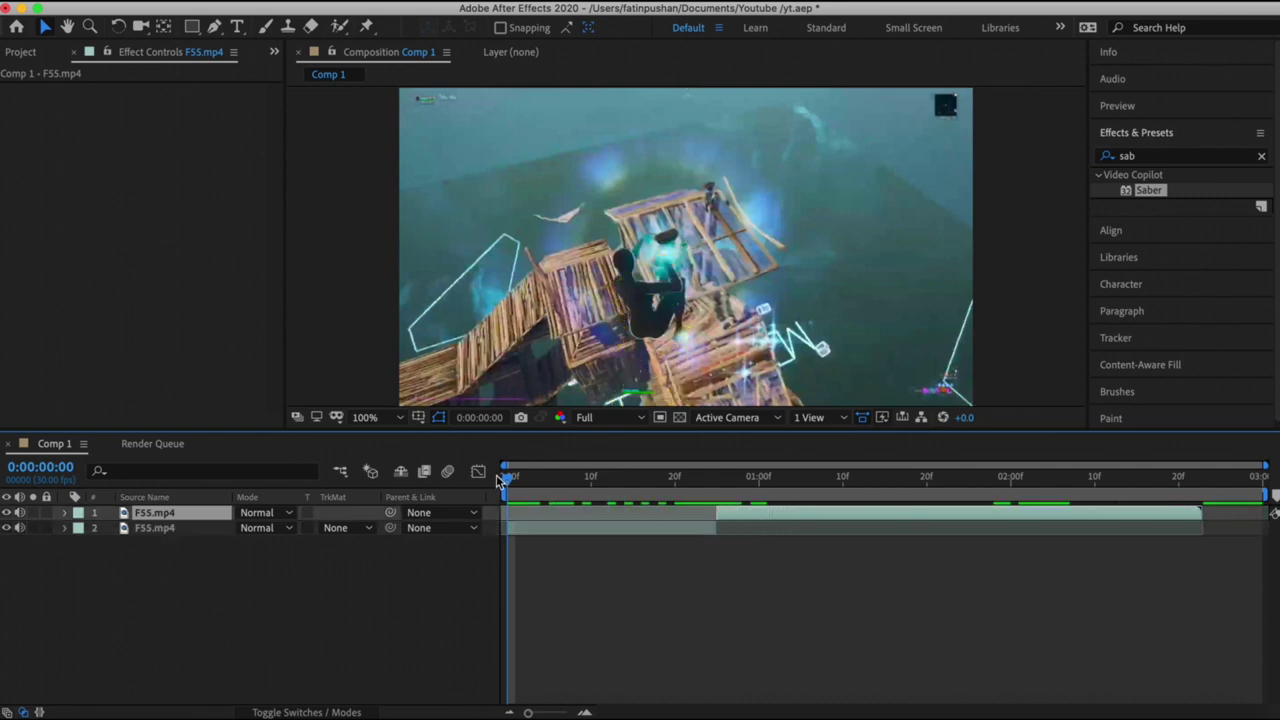
{"action": "key", "text": "space"}
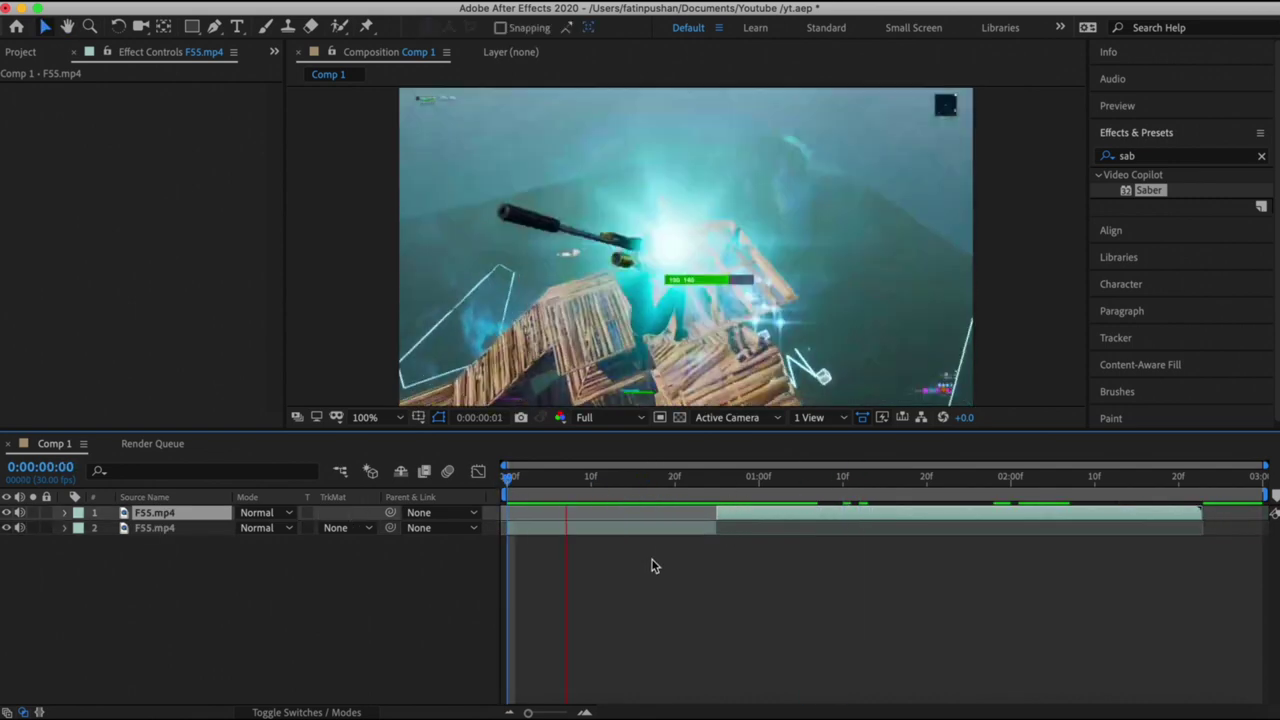
{"action": "key", "text": "space"}
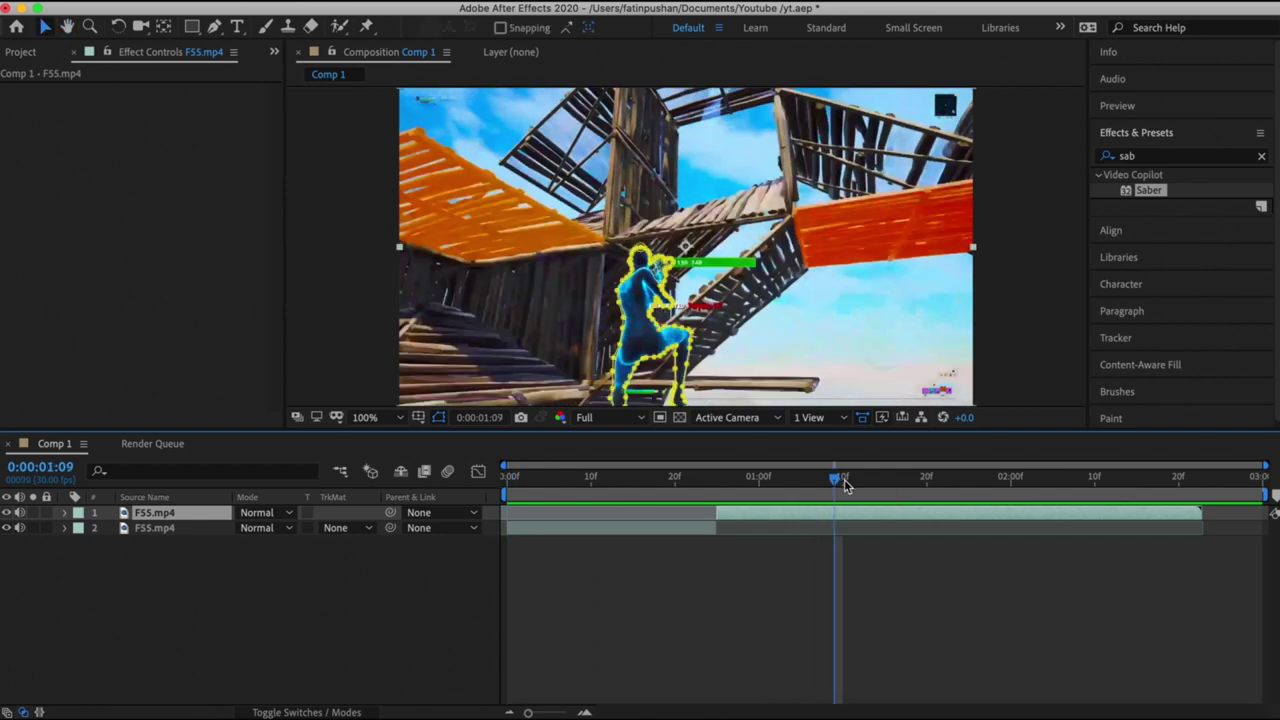
{"action": "key", "text": "Home"}
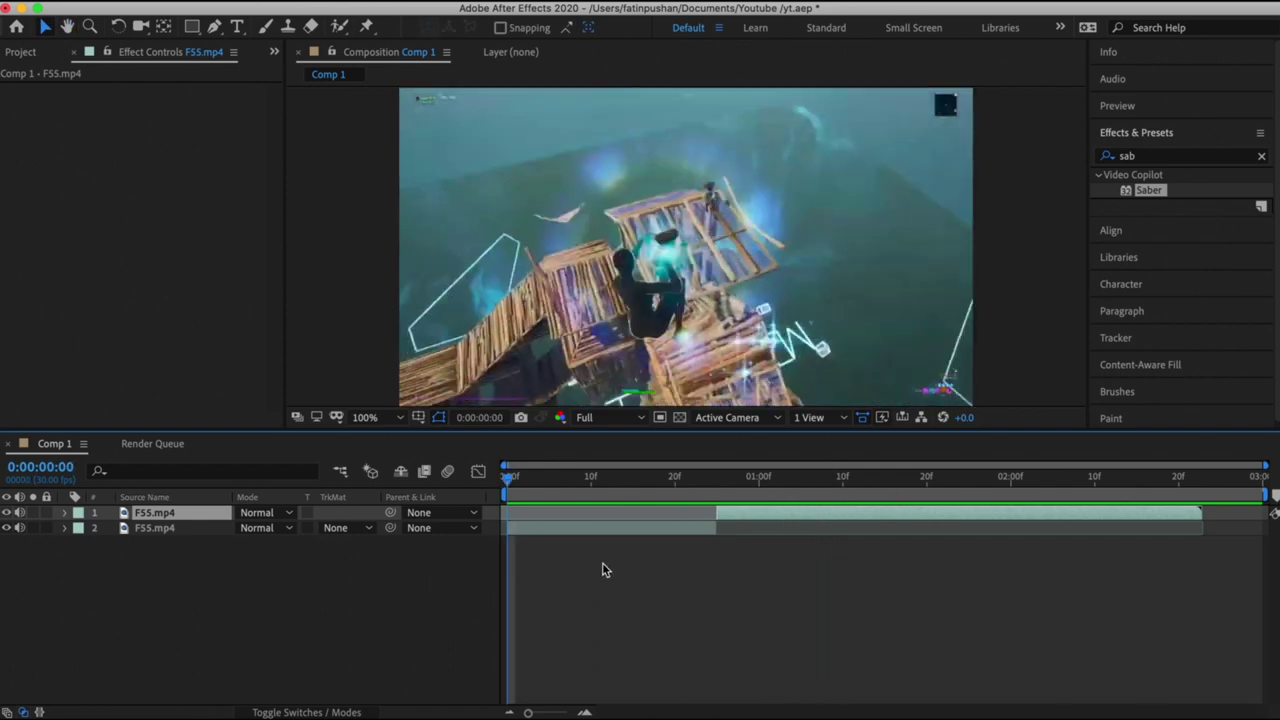
Select the second F55.mp4 layer and scrub through the clip's opening.
{"action": "left_click", "coordinate": [534, 529]}
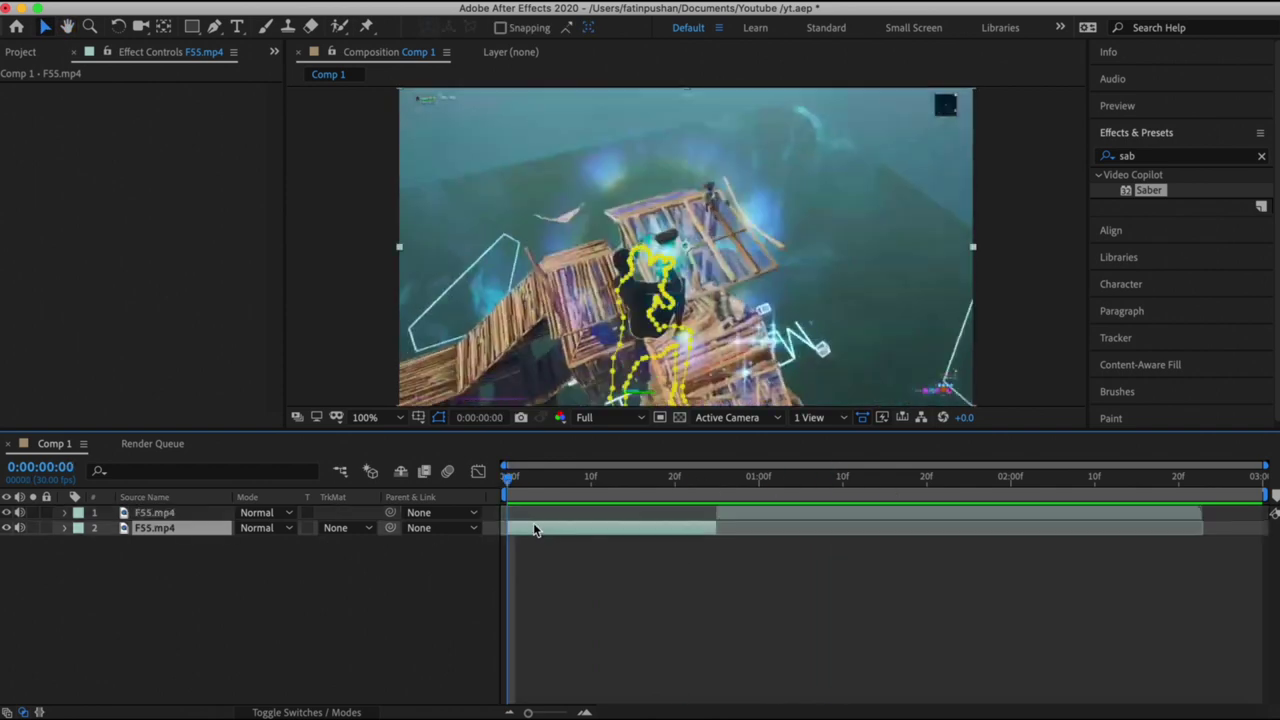
{"action": "left_click_drag", "start_coordinate": [506, 479], "coordinate": [491, 517]}
{"action": "left_click", "coordinate": [542, 525]}
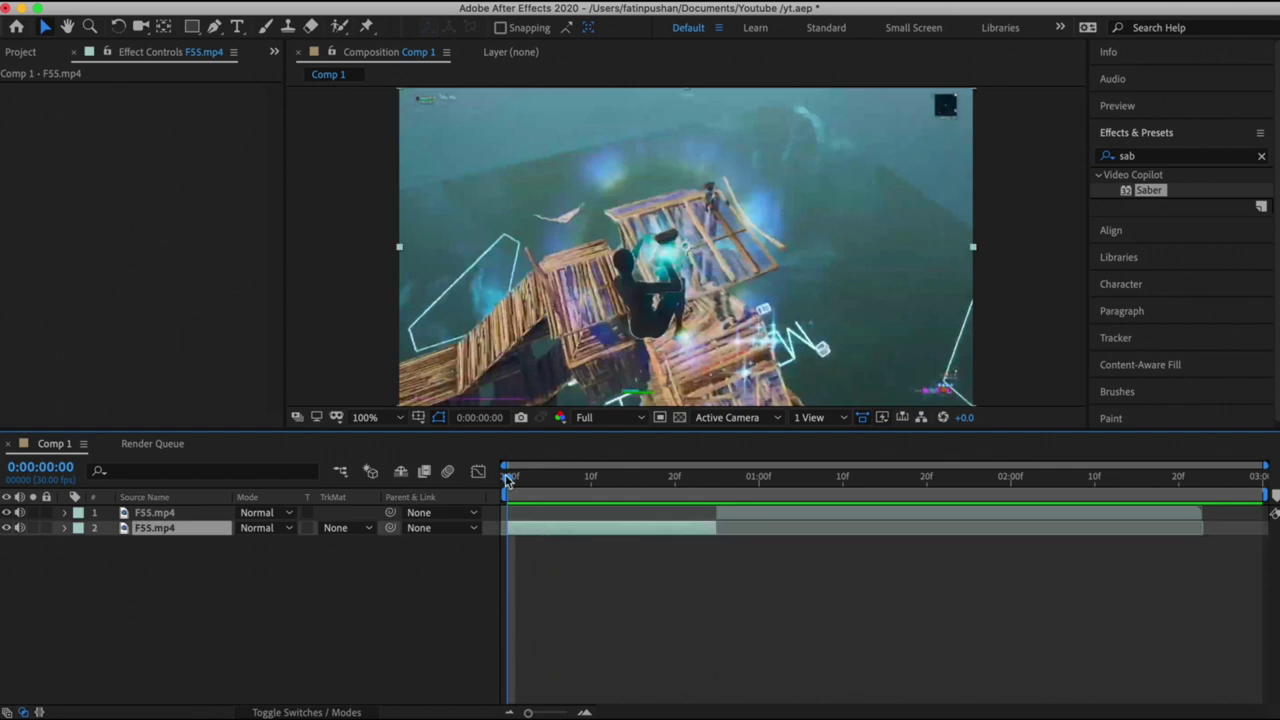
Search 'warp' and drag Distort > Warp onto layer 2, F55.mp4, at frame 4.
{"action": "key", "text": "space"}
{"action": "left_click", "coordinate": [540, 484]}
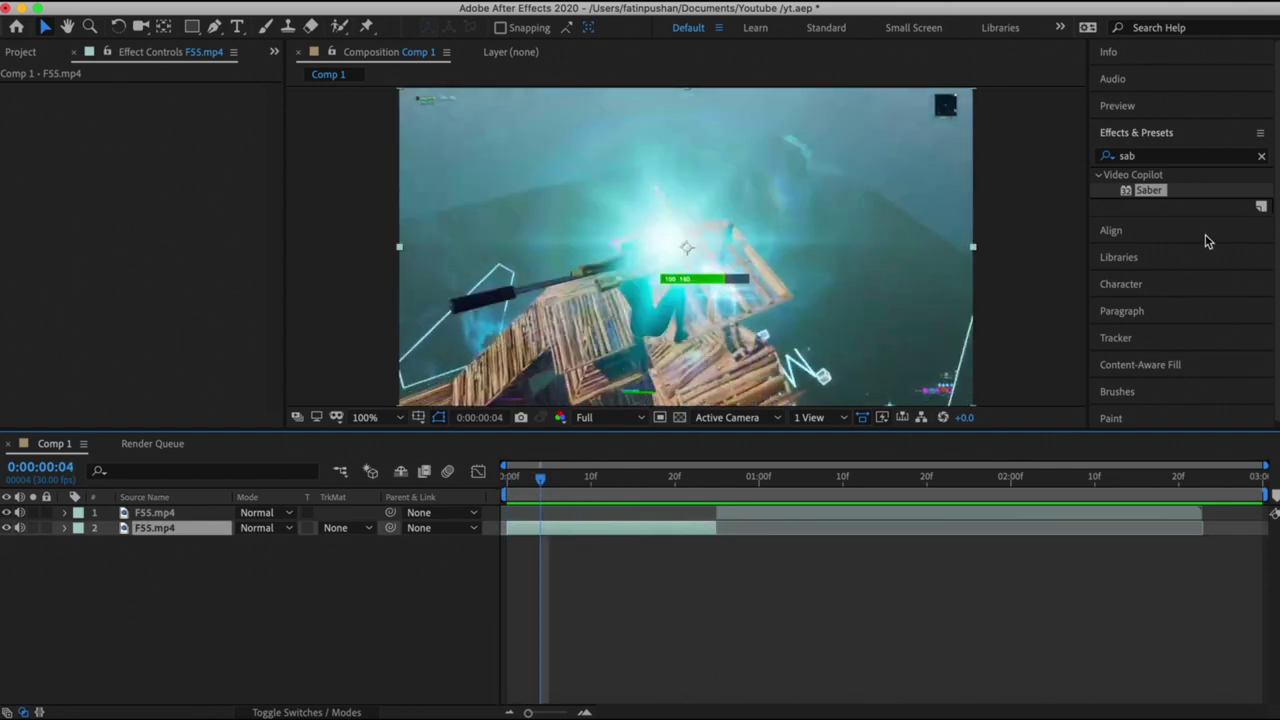
{"action": "left_click", "coordinate": [1152, 158]}
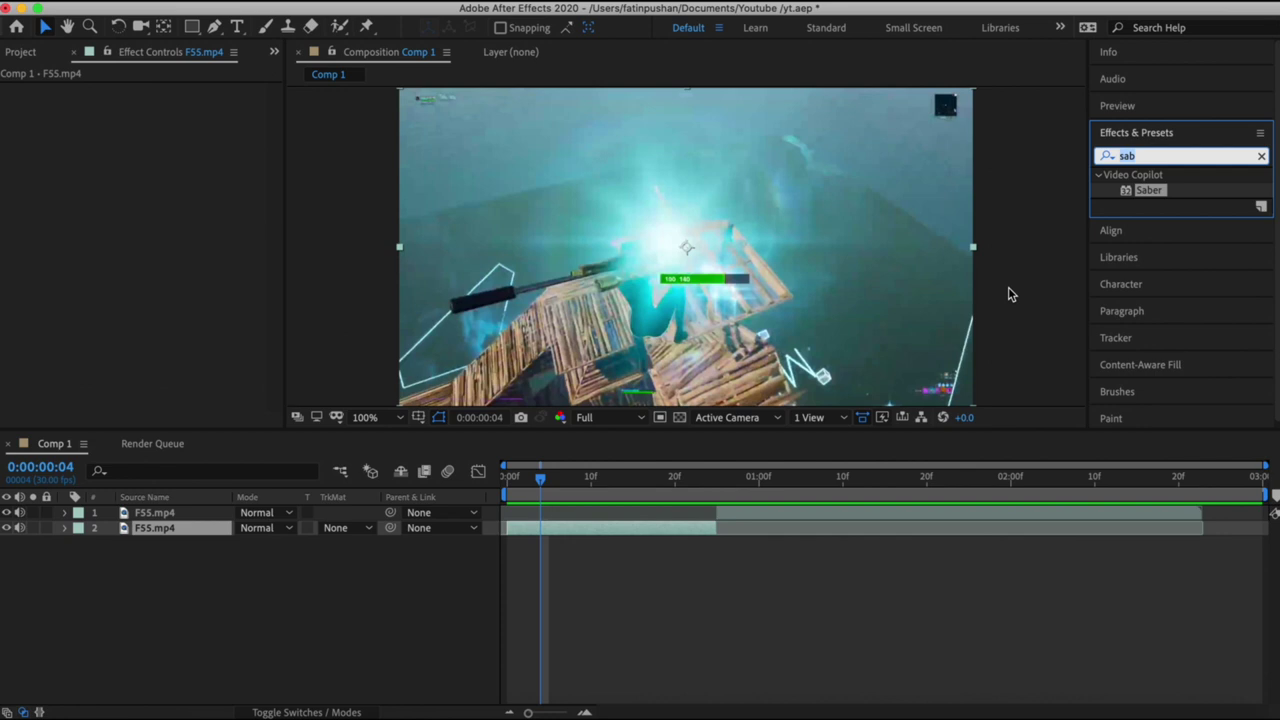
{"action": "type", "text": "warp"}
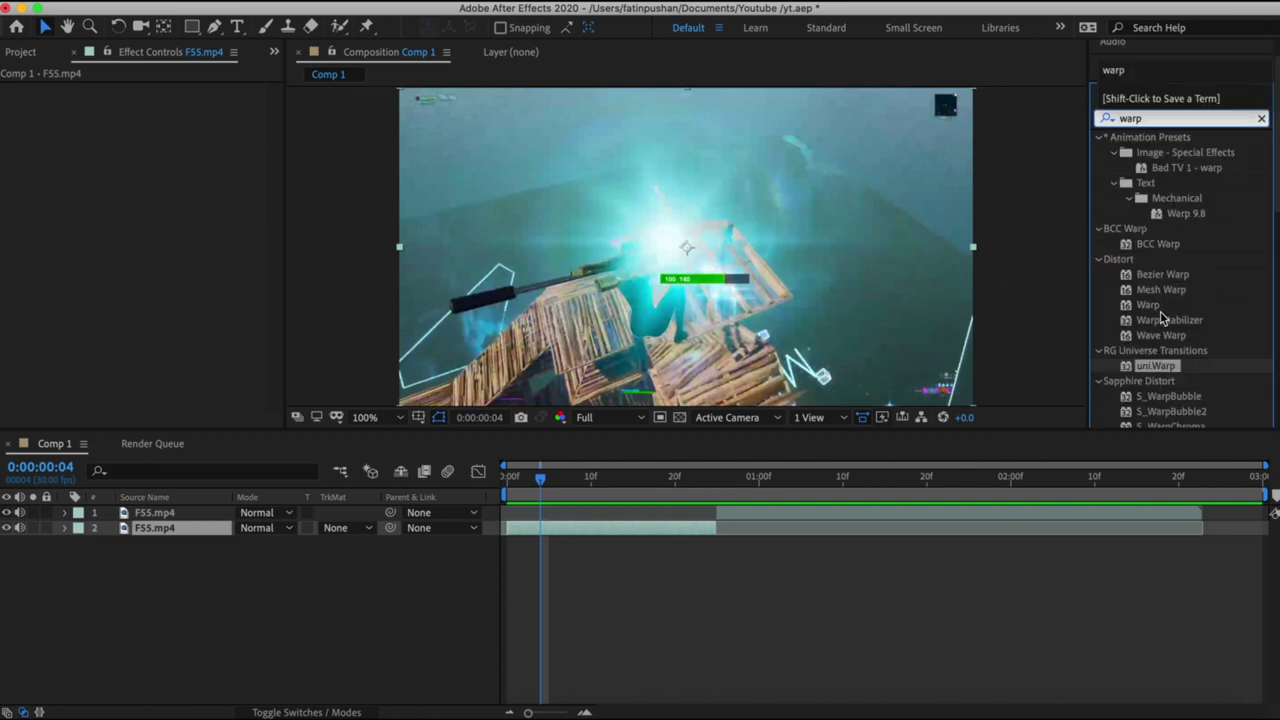
{"action": "left_click", "coordinate": [1160, 244]}
{"action": "scroll", "coordinate": [1170, 248], "scroll_direction": "down", "scroll_amount": 2}
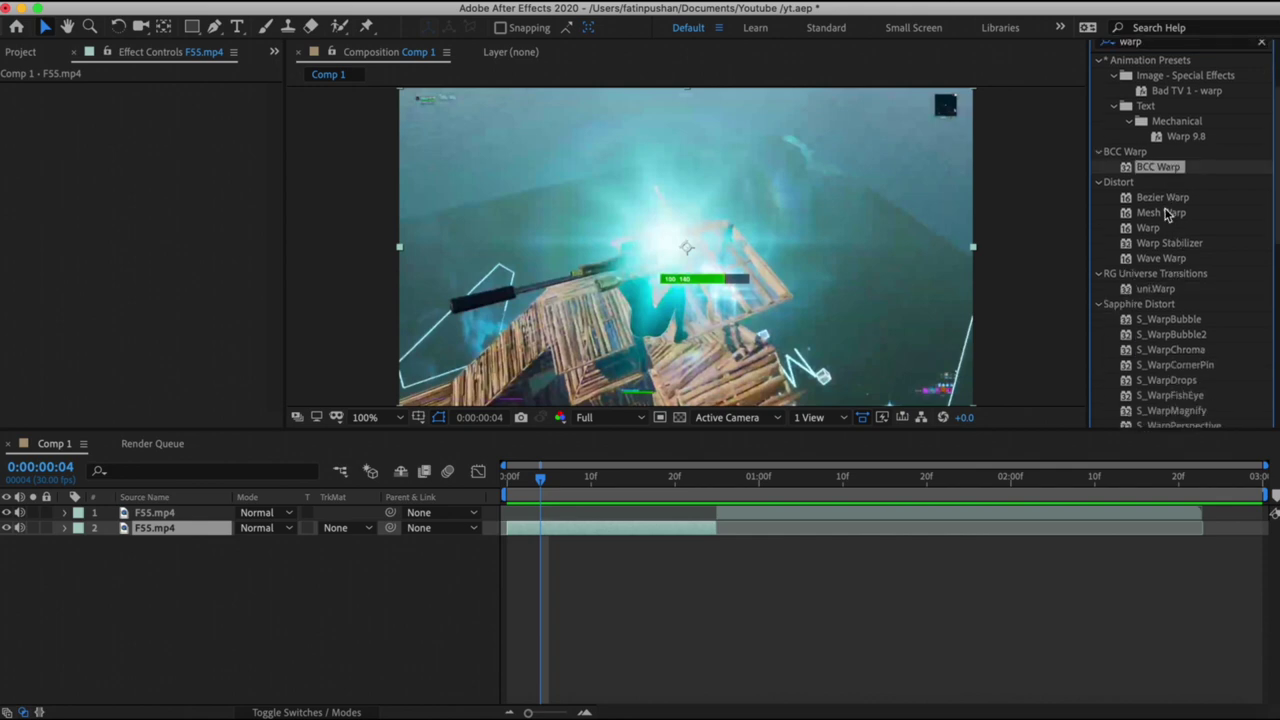
{"action": "left_click", "coordinate": [1153, 229]}
{"action": "left_click_drag", "start_coordinate": [1150, 230], "coordinate": [615, 527]}
Preview the clip, then change the Warp style to FishEye.
{"action": "key", "text": "space"}
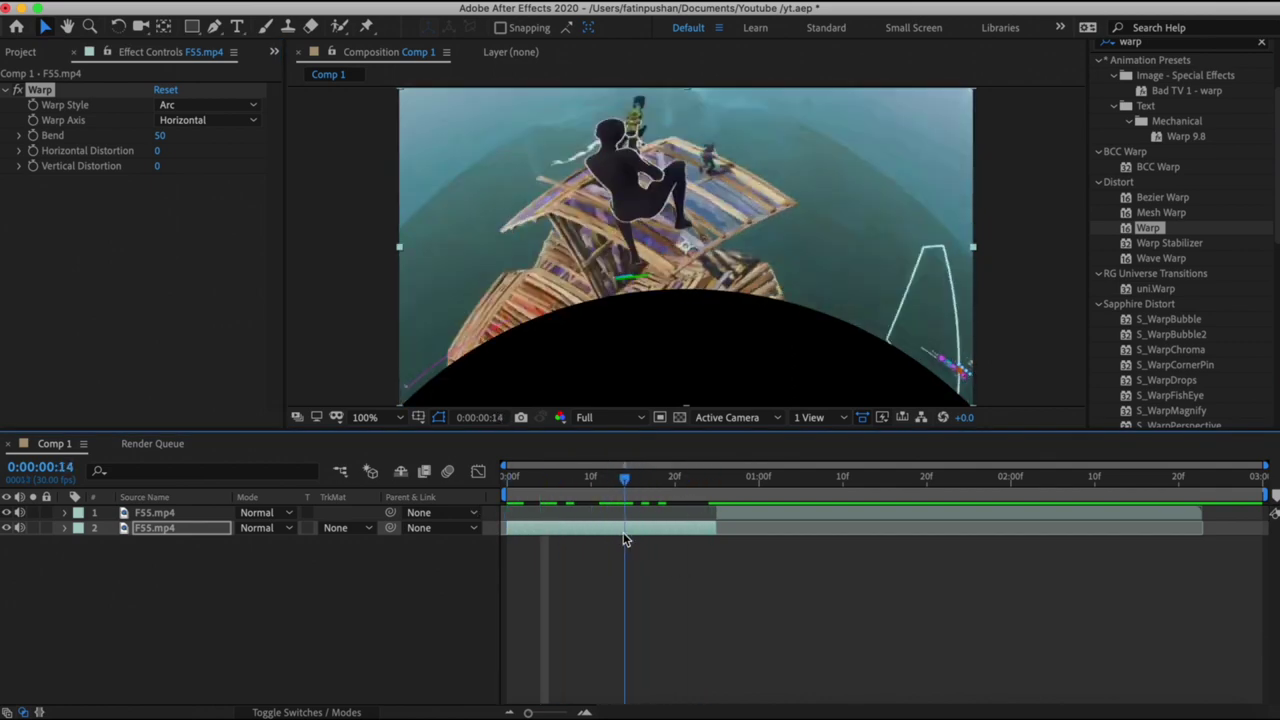
{"action": "left_click", "coordinate": [197, 106]}
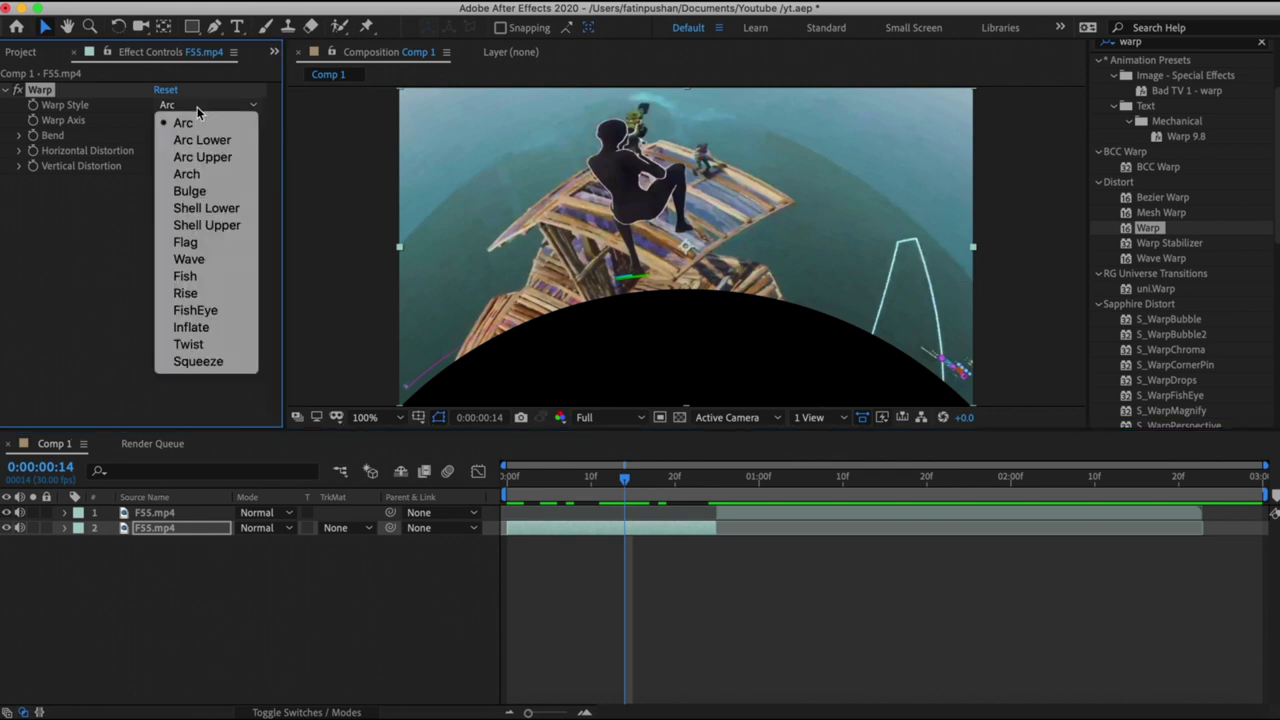
{"action": "left_click", "coordinate": [216, 311]}
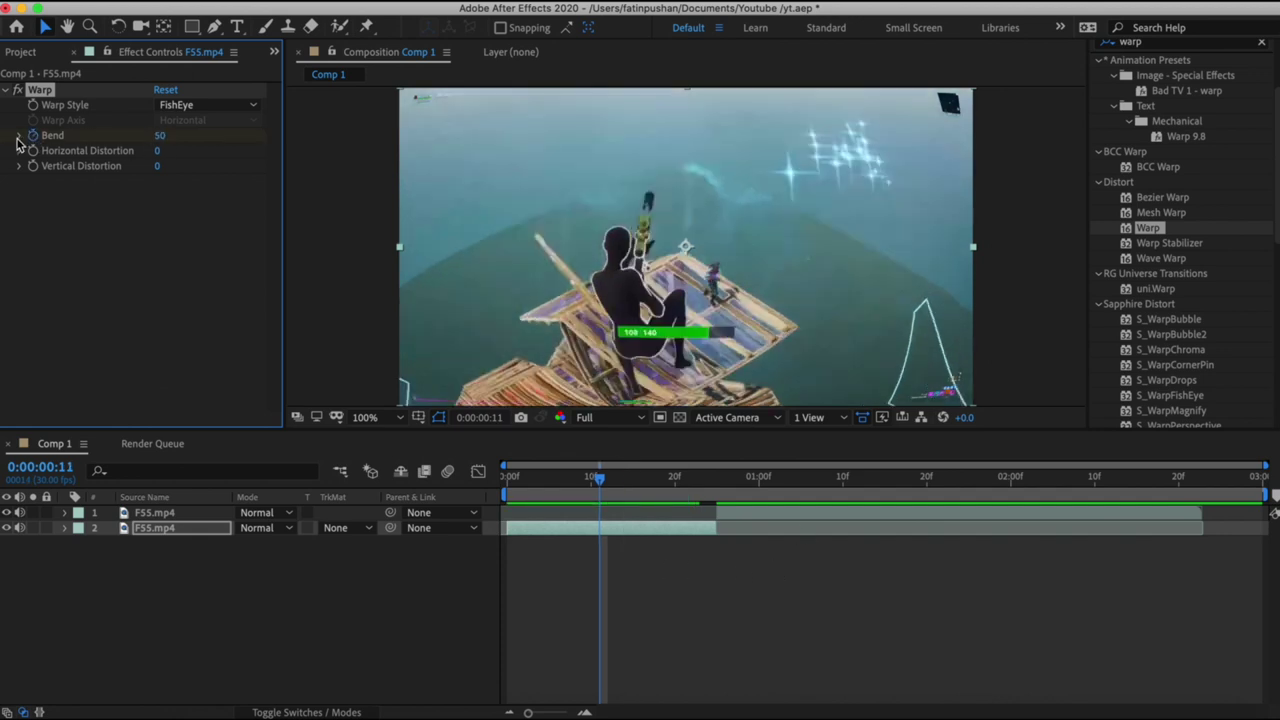
Add a Bend keyframe at 0 and expand layer 2's Effects in the timeline.
{"action": "left_click", "coordinate": [18, 136]}
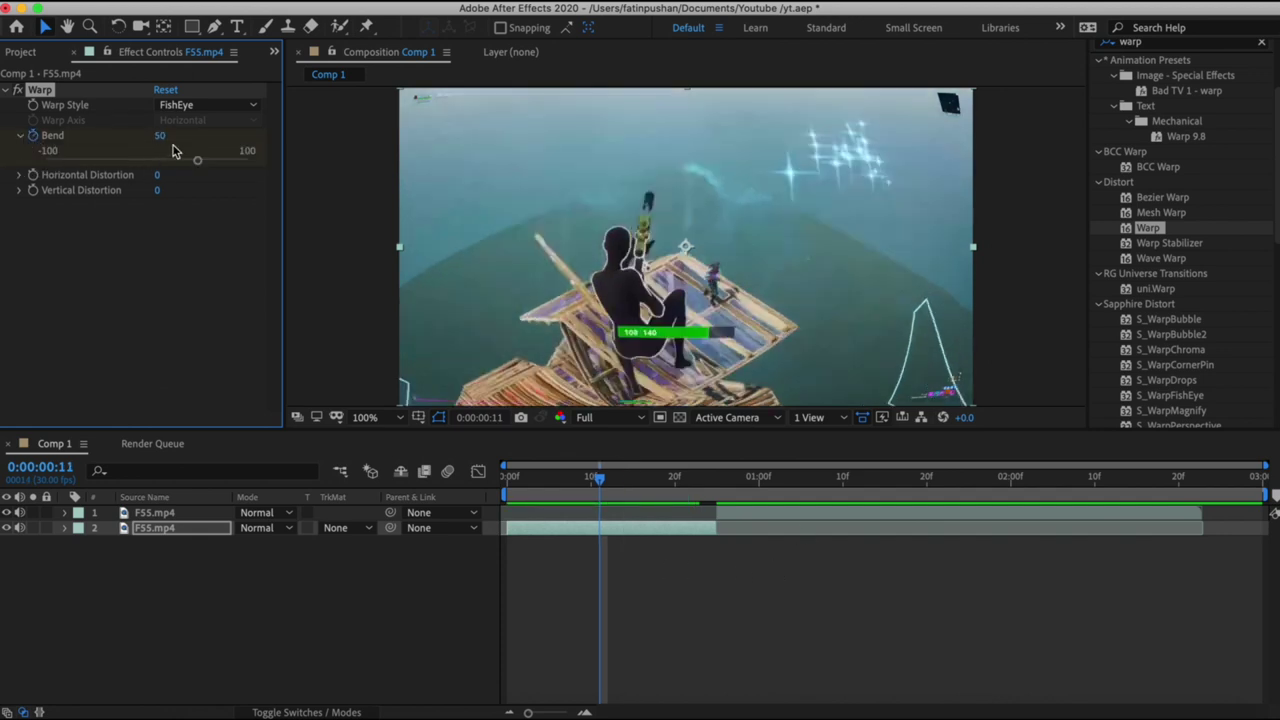
{"action": "left_click", "coordinate": [160, 135]}
{"action": "type", "text": "0"}
{"action": "key", "text": "Return"}
{"action": "left_click", "coordinate": [64, 528]}
{"action": "left_click", "coordinate": [81, 544]}
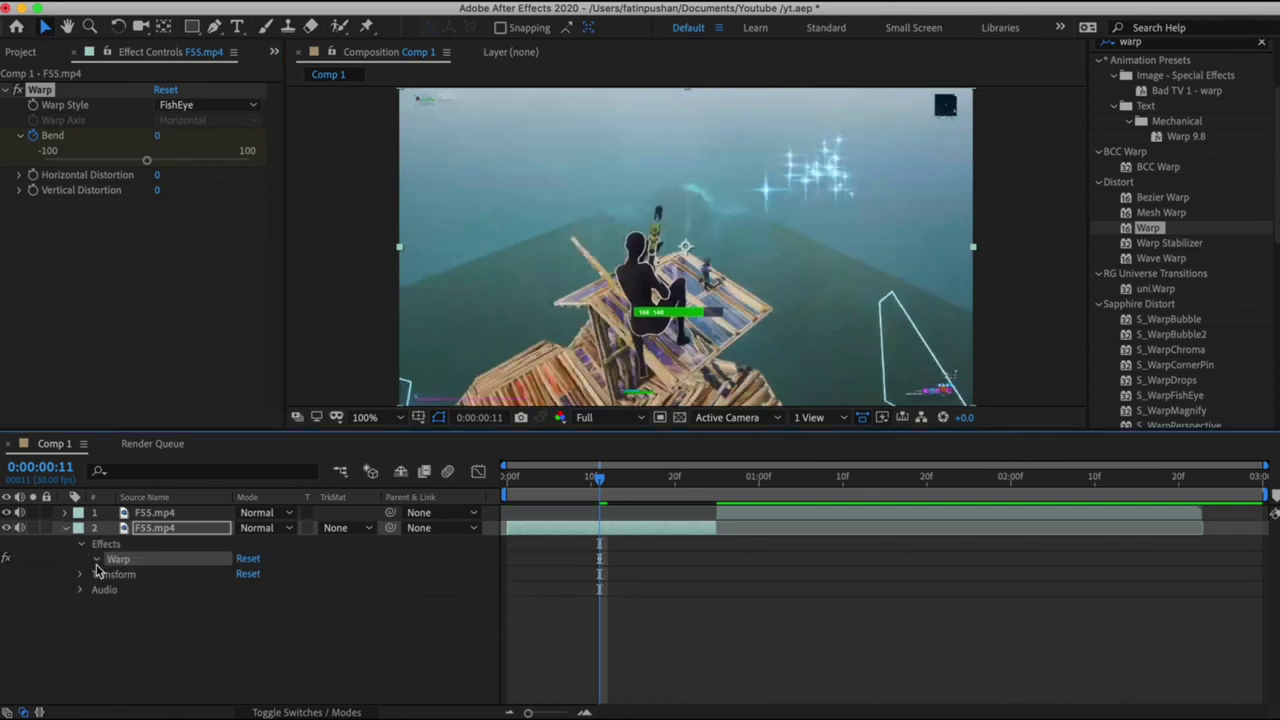
Reveal the Warp properties and move the Bend keyframe from 11f to 0f.
{"action": "left_click", "coordinate": [96, 562]}
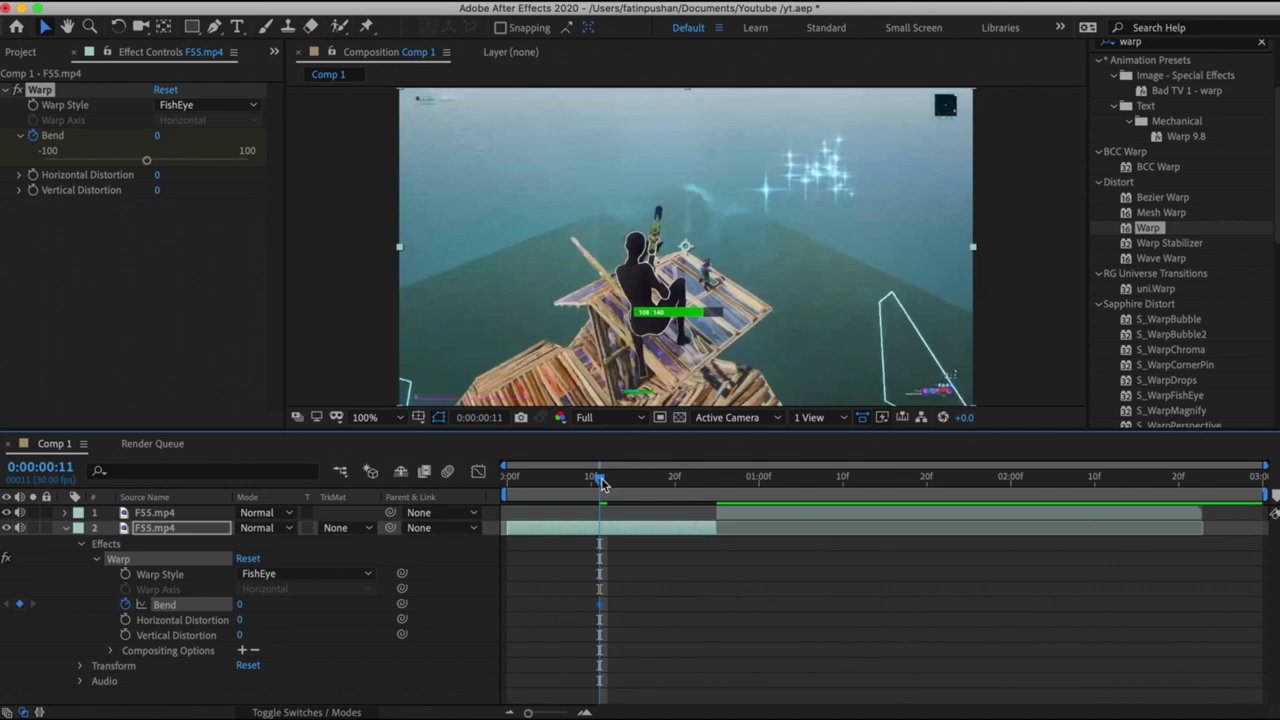
{"action": "left_click_drag", "start_coordinate": [599, 477], "coordinate": [508, 478]}
{"action": "left_click_drag", "start_coordinate": [598, 606], "coordinate": [508, 605]}
{"action": "left_click", "coordinate": [549, 478]}
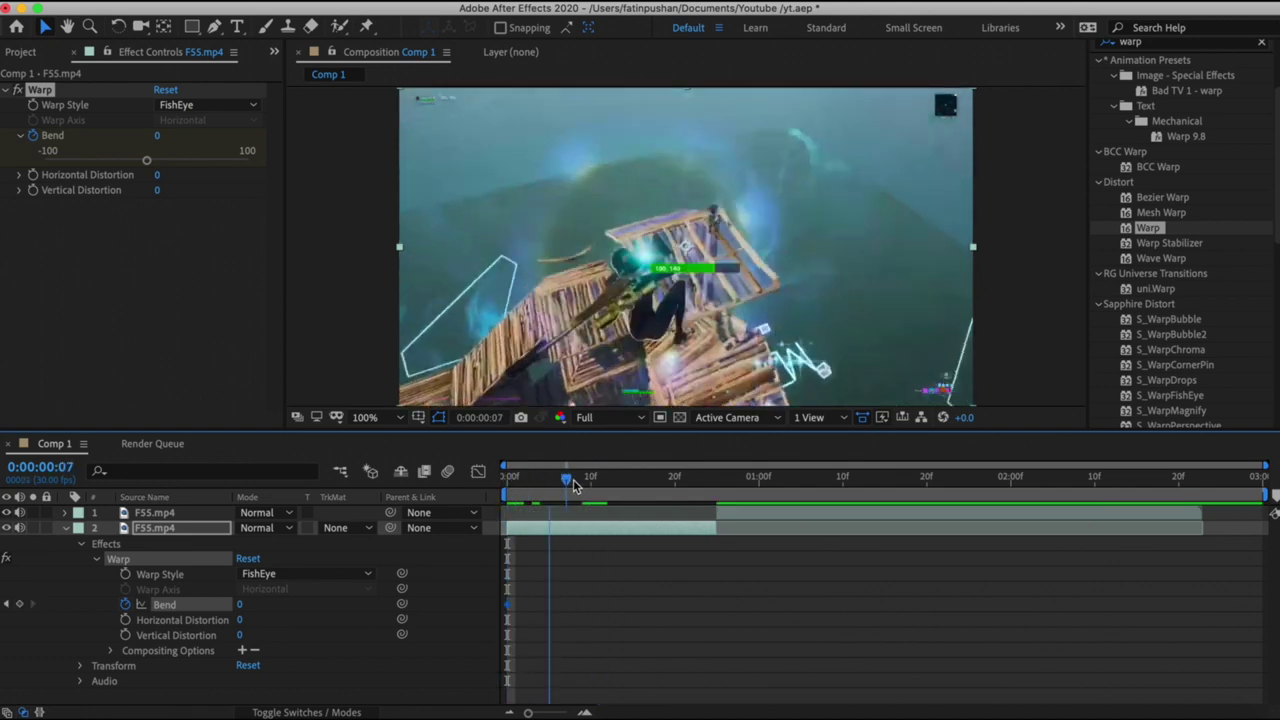
{"action": "left_click_drag", "start_coordinate": [567, 485], "coordinate": [583, 478]}
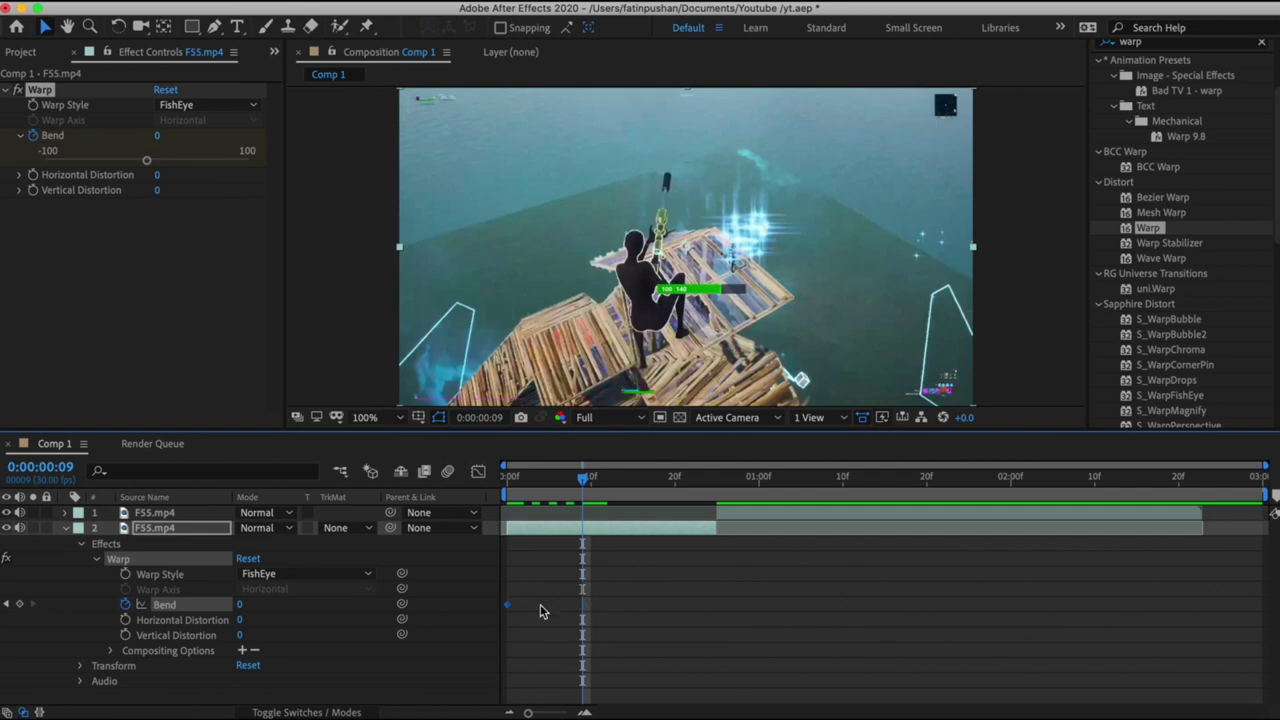
{"action": "left_click_drag", "start_coordinate": [576, 479], "coordinate": [716, 540]}
Set Bend to -100 at frame 25, then Easy Ease both Bend keyframes.
{"action": "left_click_drag", "start_coordinate": [146, 160], "coordinate": [44, 160]}
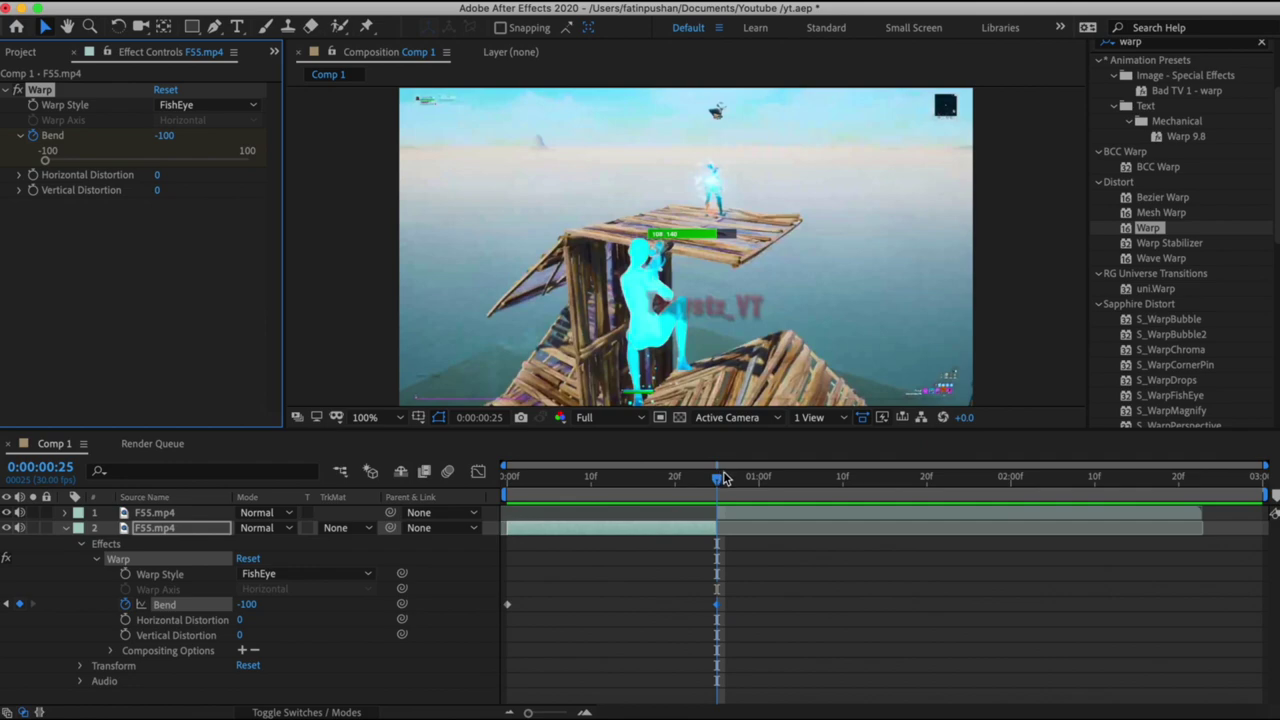
{"action": "left_click_drag", "start_coordinate": [718, 478], "coordinate": [508, 478]}
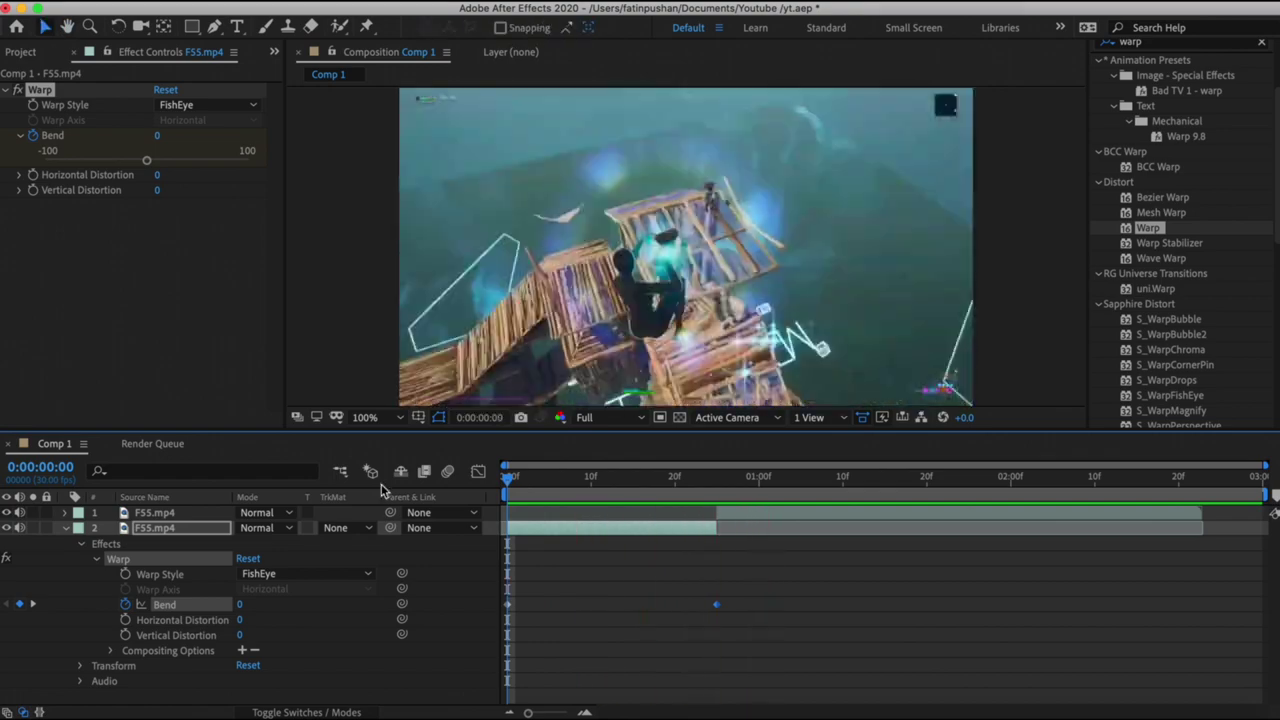
{"action": "key", "text": "space"}
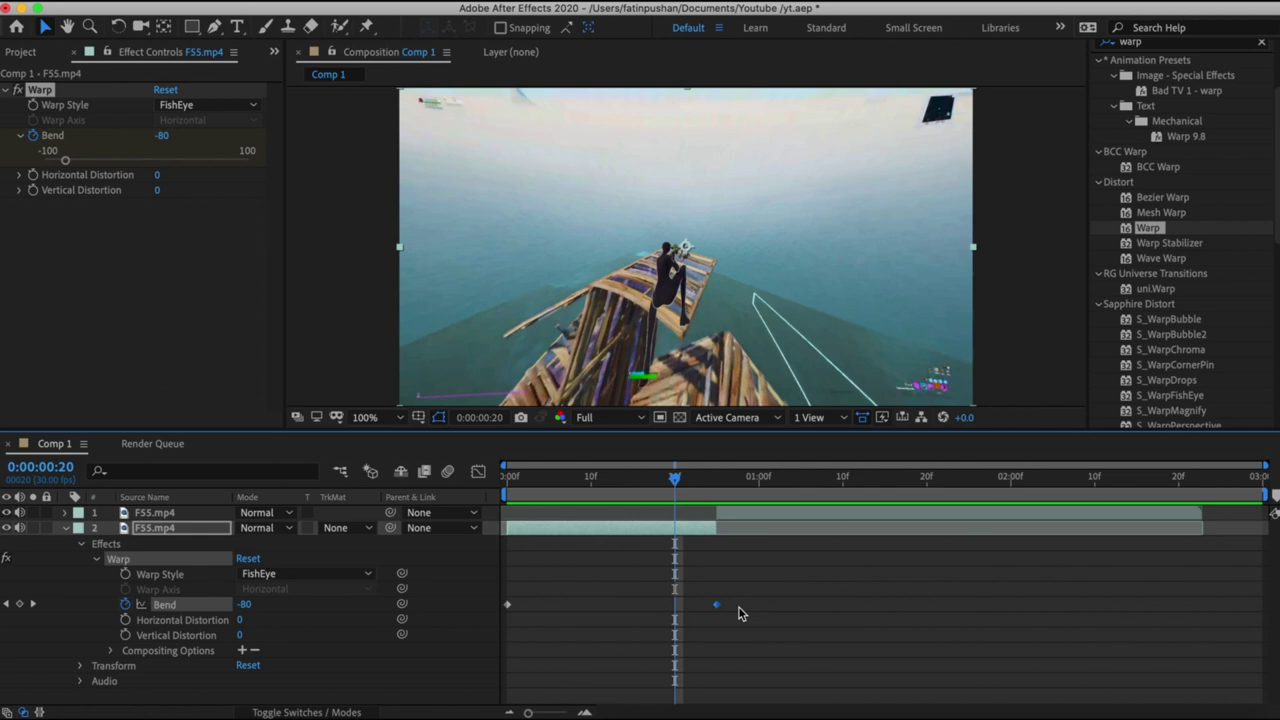
{"action": "left_click_drag", "start_coordinate": [740, 613], "coordinate": [491, 607]}
{"action": "key", "text": "F9"}
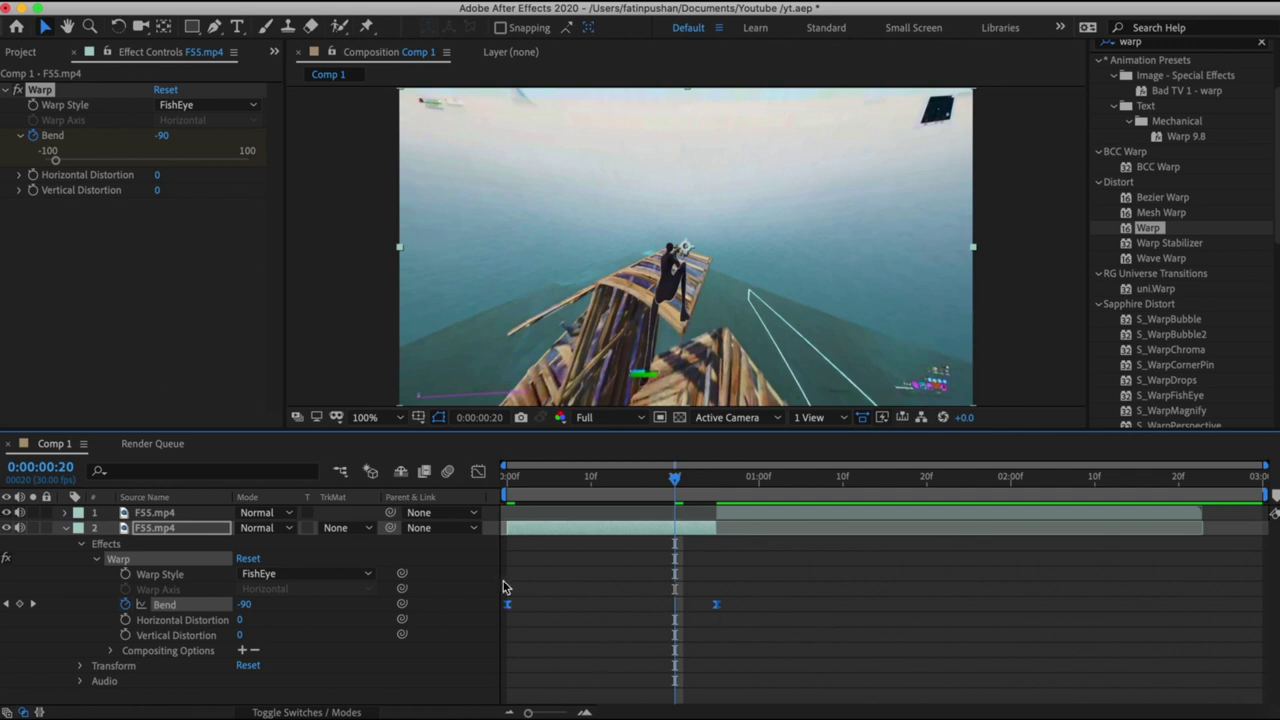
Show Bend's speed graph in the Graph Editor, zoomed in on the keyframes.
{"action": "left_click", "coordinate": [478, 473]}
{"action": "right_click", "coordinate": [773, 567]}
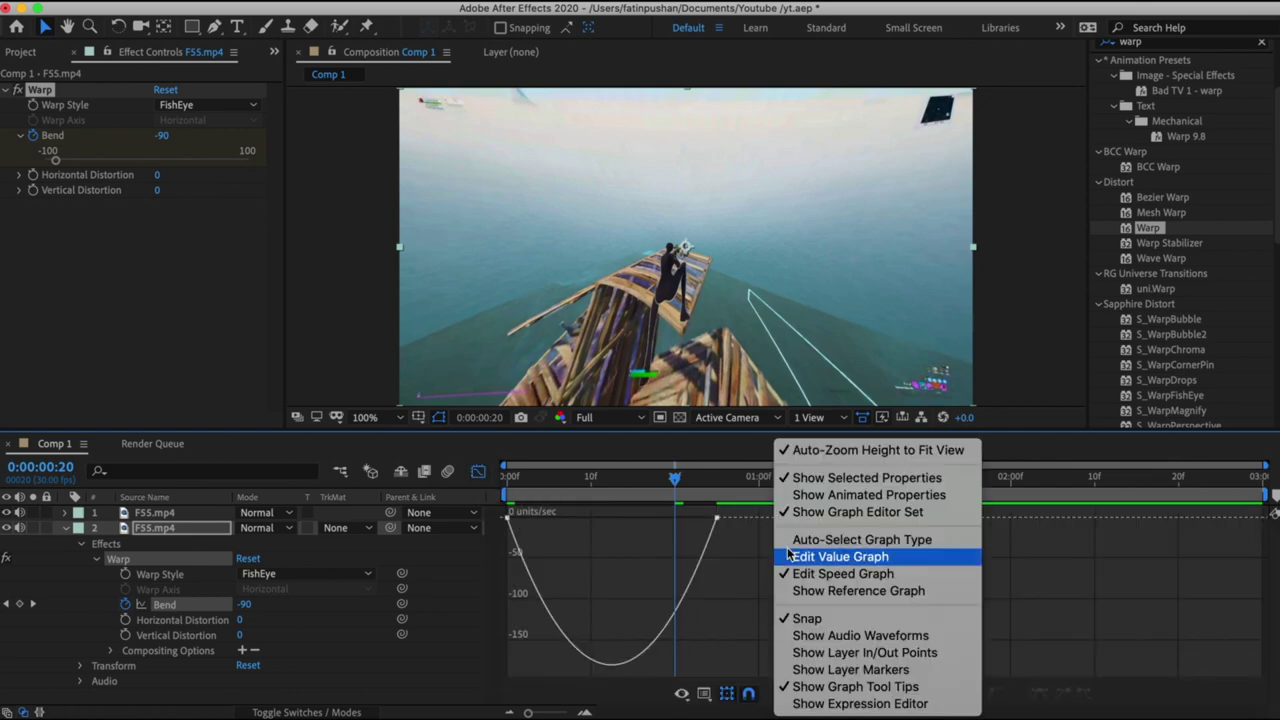
{"action": "left_click", "coordinate": [868, 577]}
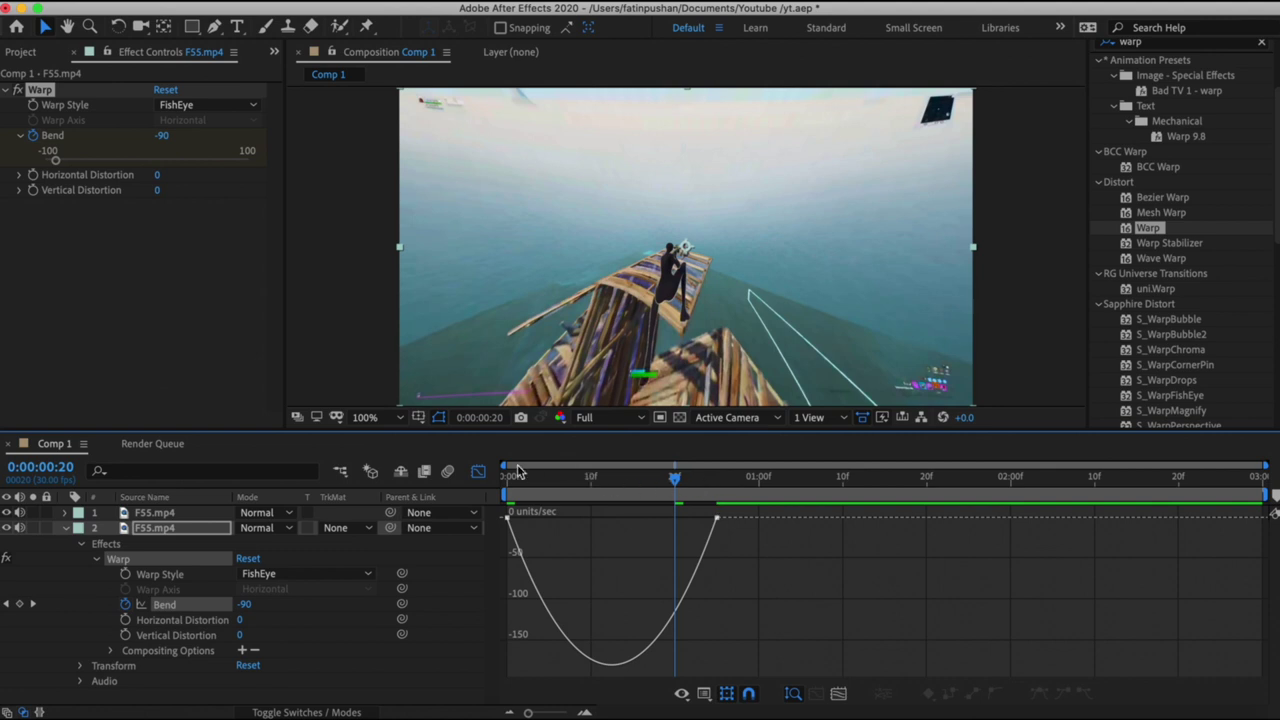
{"action": "left_click_drag", "start_coordinate": [1264, 467], "coordinate": [955, 467]}
Set the first Bend keyframe's influence to 100% and the last to about 6%.
{"action": "left_click", "coordinate": [532, 530]}
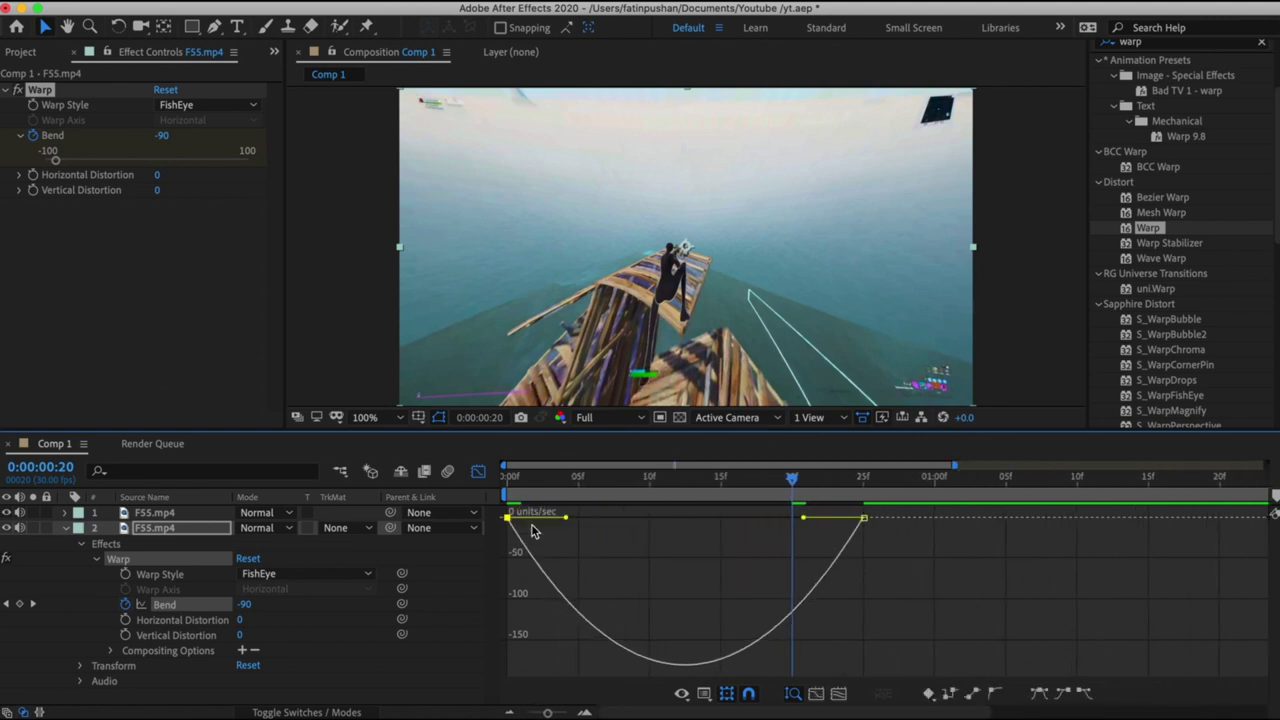
{"action": "left_click_drag", "start_coordinate": [576, 521], "coordinate": [684, 517]}
{"action": "left_click_drag", "start_coordinate": [804, 520], "coordinate": [859, 518]}
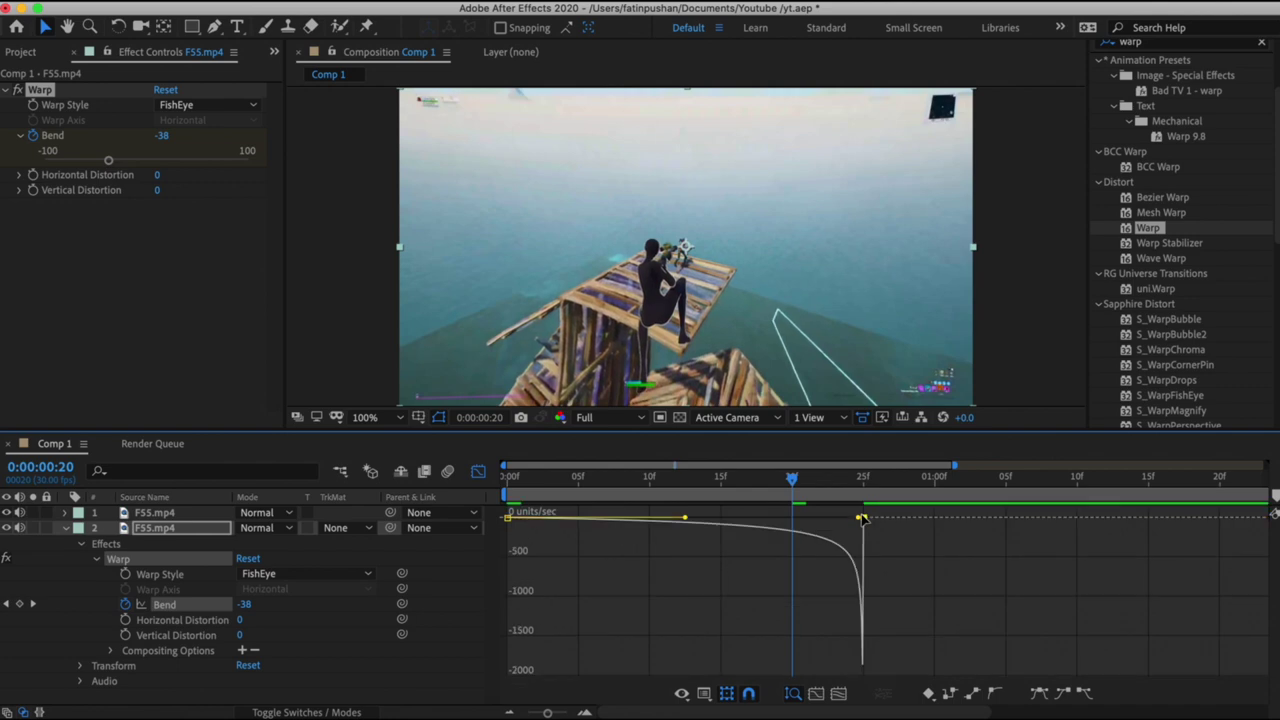
{"action": "left_click_drag", "start_coordinate": [686, 520], "coordinate": [760, 518]}
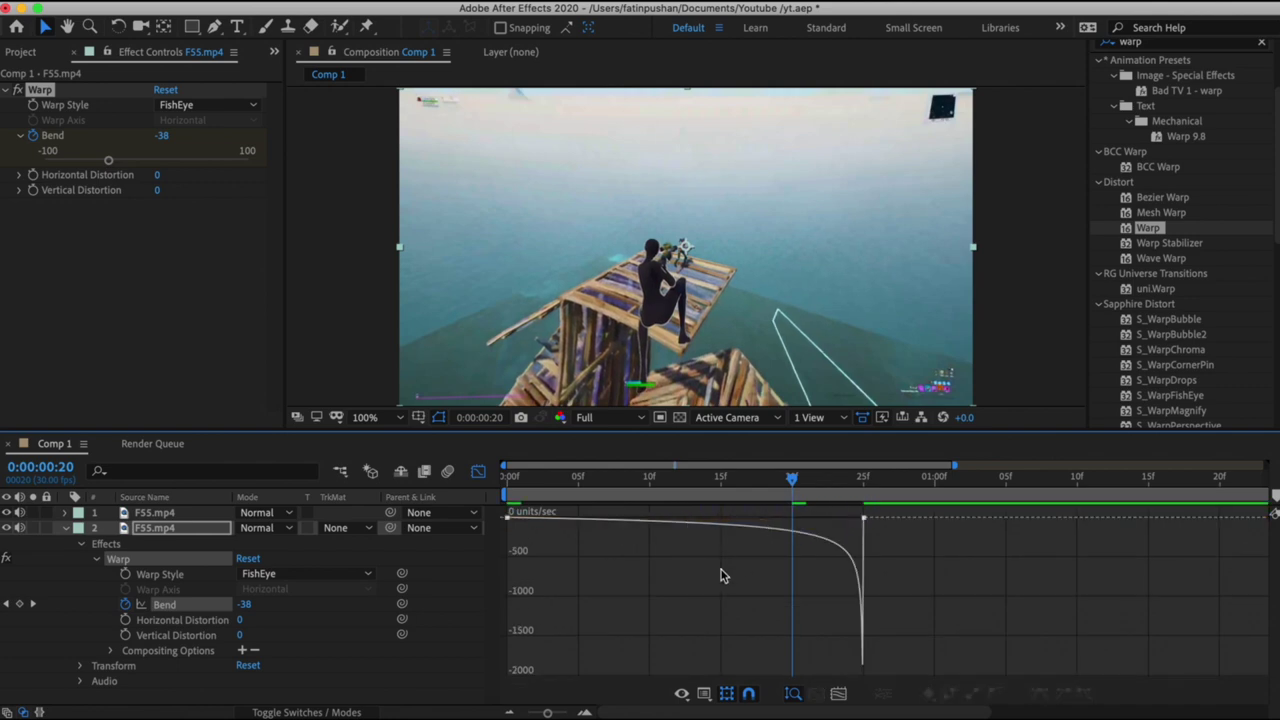
Preview the FishEye zoom transition, then return to the Bend speed curve.
{"action": "left_click", "coordinate": [778, 478]}
{"action": "key", "text": "Home"}
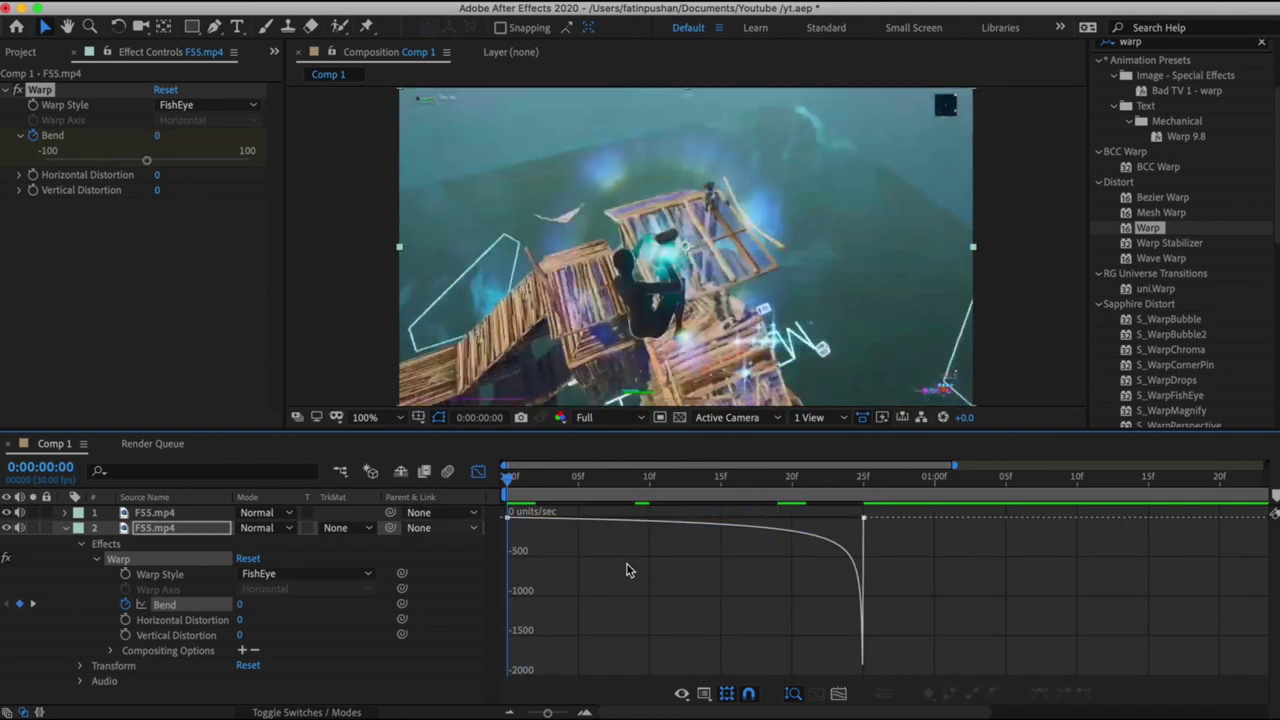
{"action": "left_click", "coordinate": [478, 470]}
{"action": "key", "text": "space"}
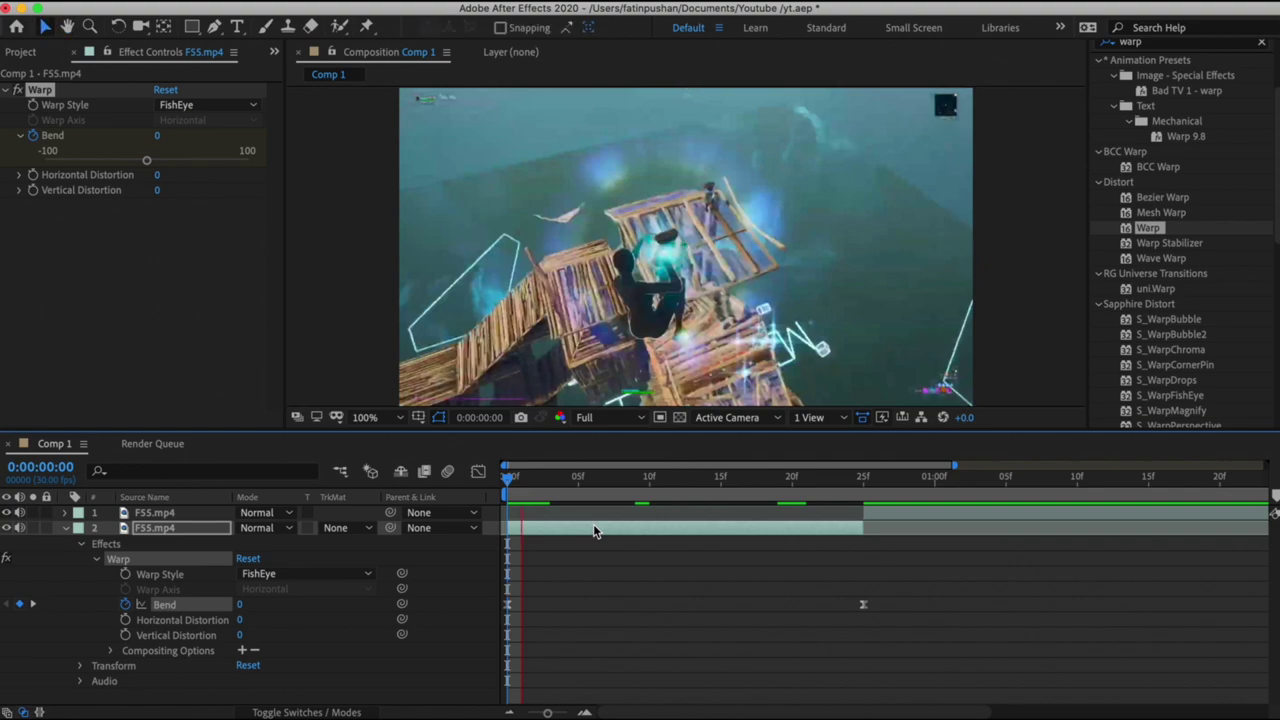
{"action": "key", "text": "space"}
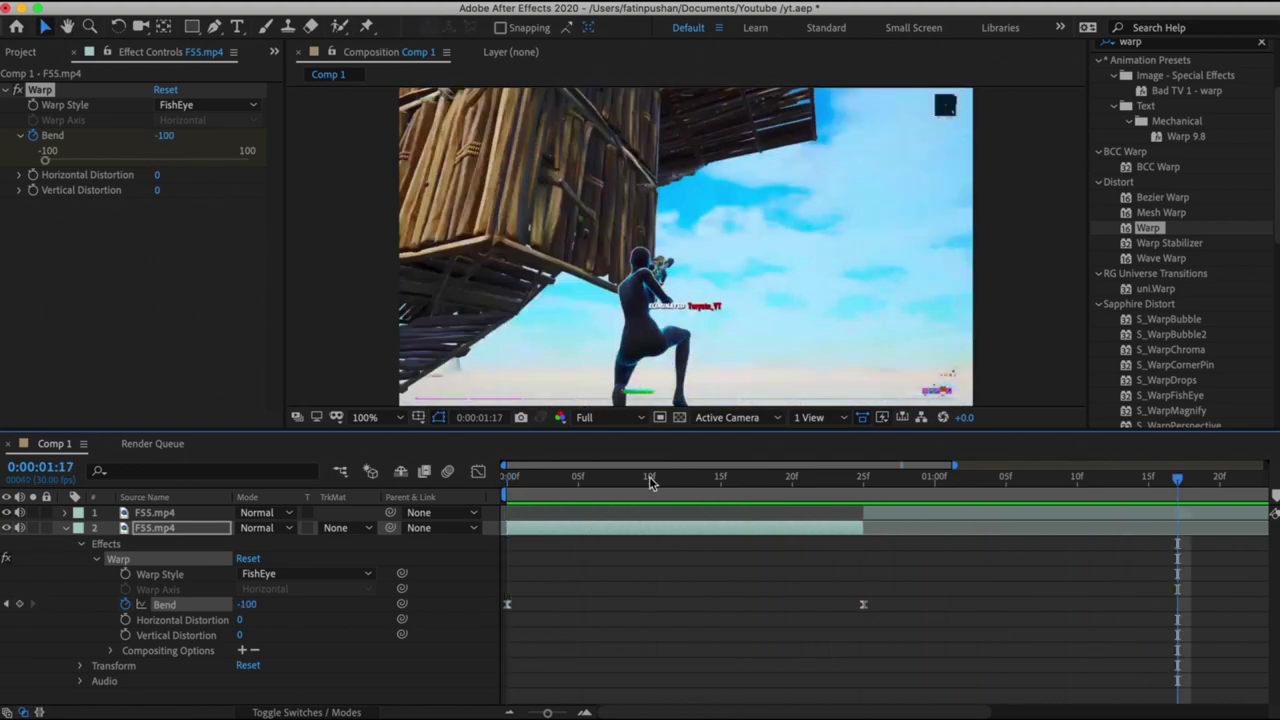
{"action": "left_click_drag", "start_coordinate": [1176, 482], "coordinate": [498, 513]}
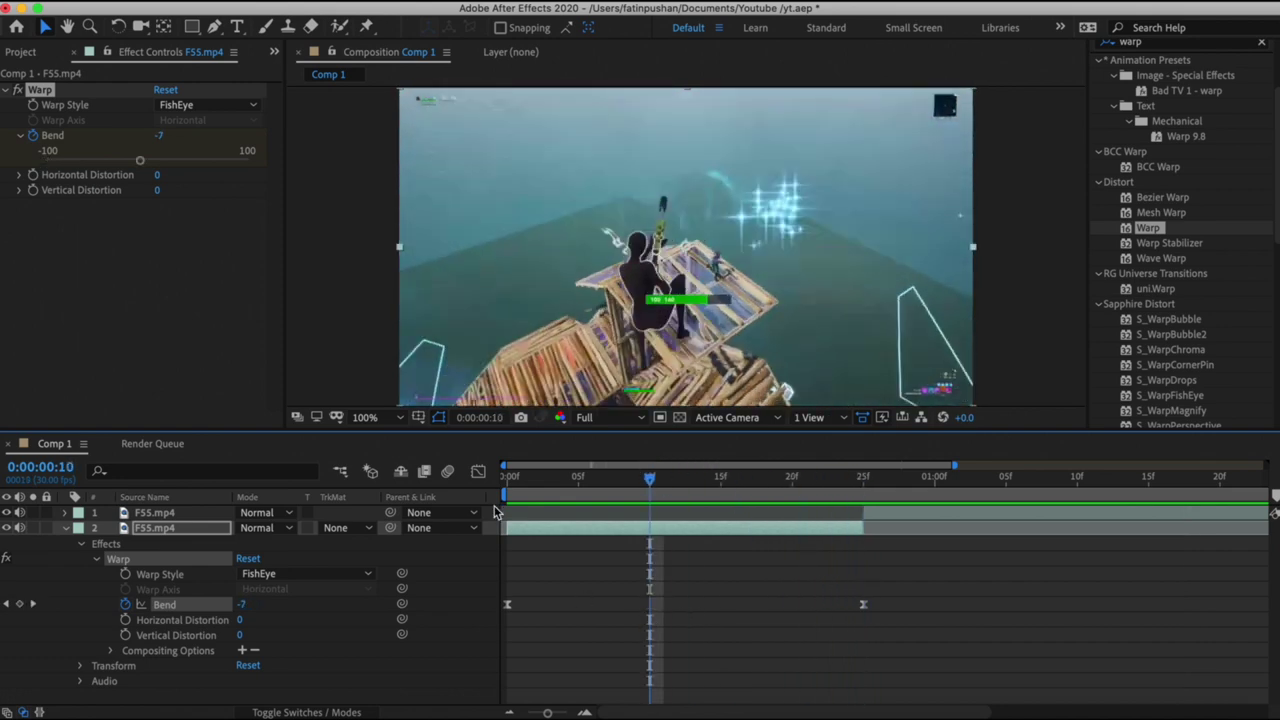
{"action": "key", "text": "space"}
{"action": "left_click", "coordinate": [478, 471]}
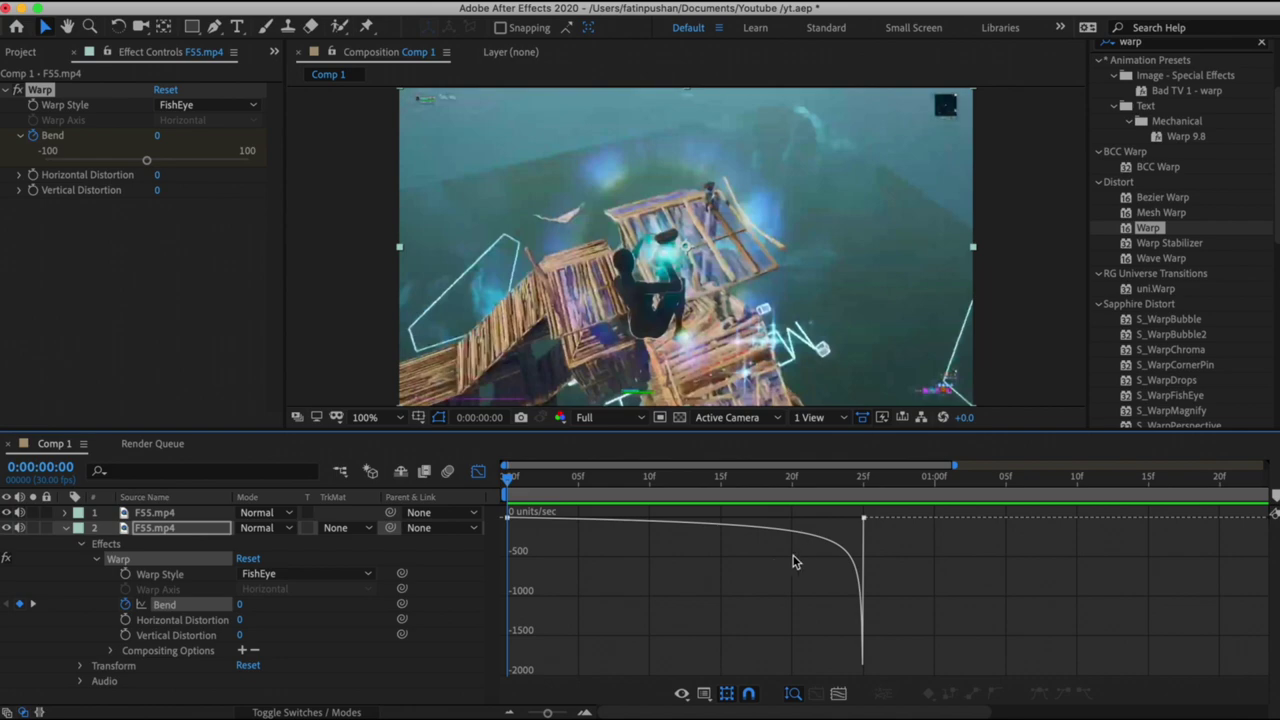